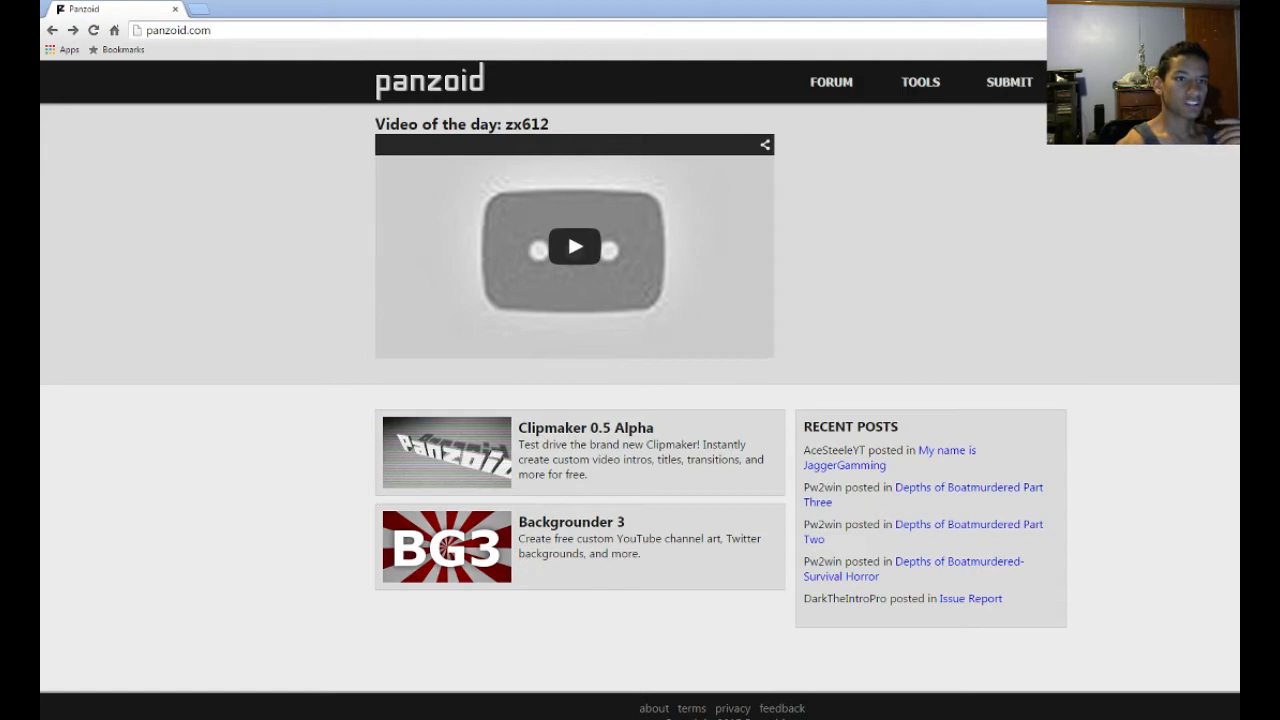
- Open Backgrounder 3 from the panzoid.com home page and start a design from scratch
click(188, 30)
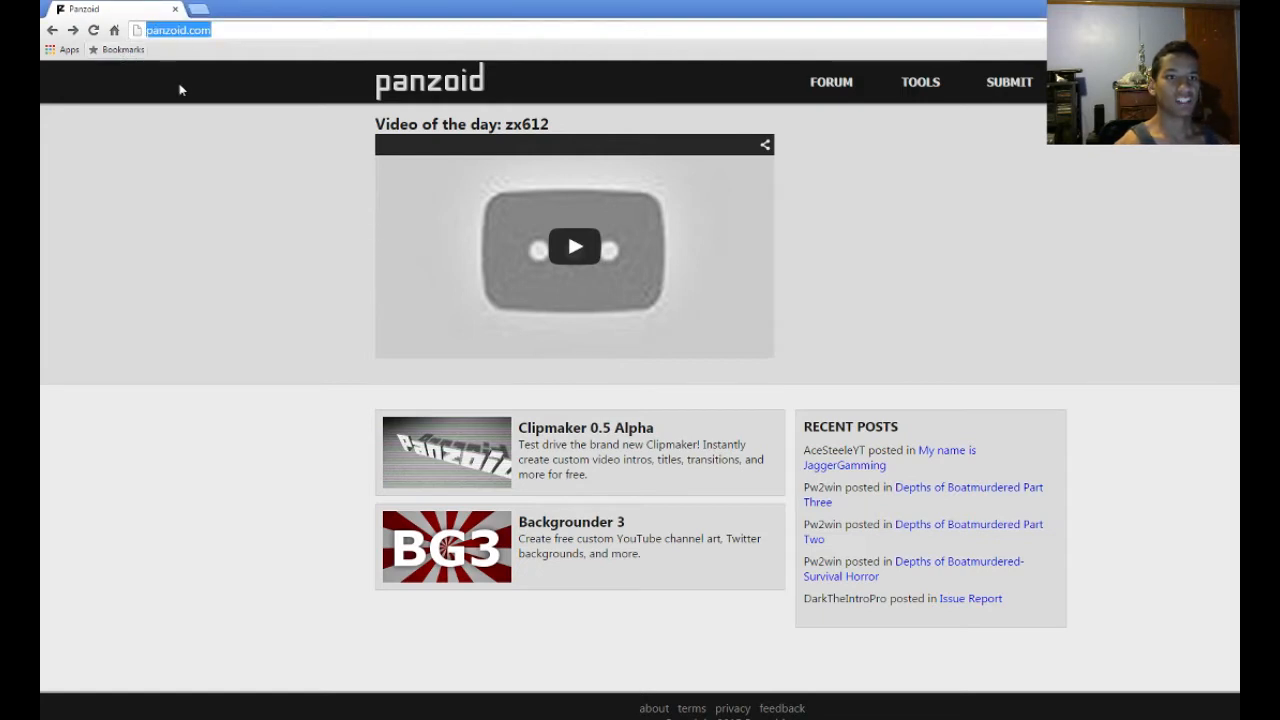
click(216, 31)
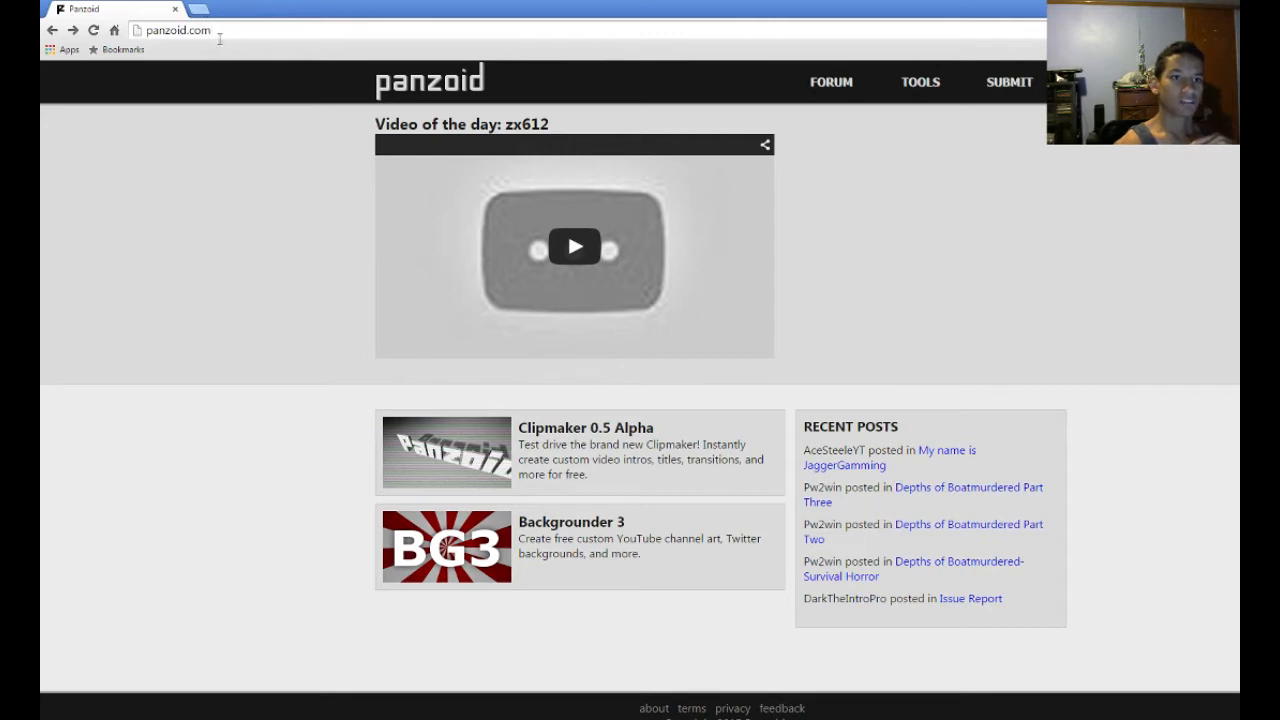
key(Return)
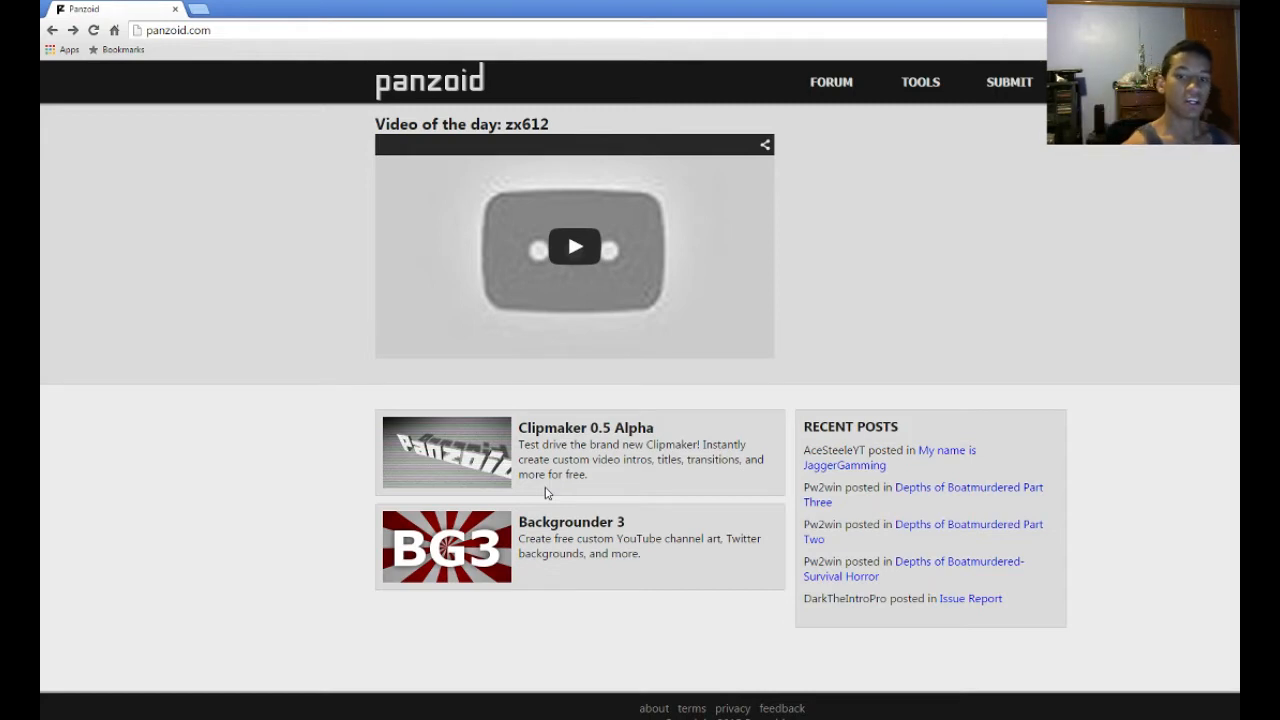
click(555, 440)
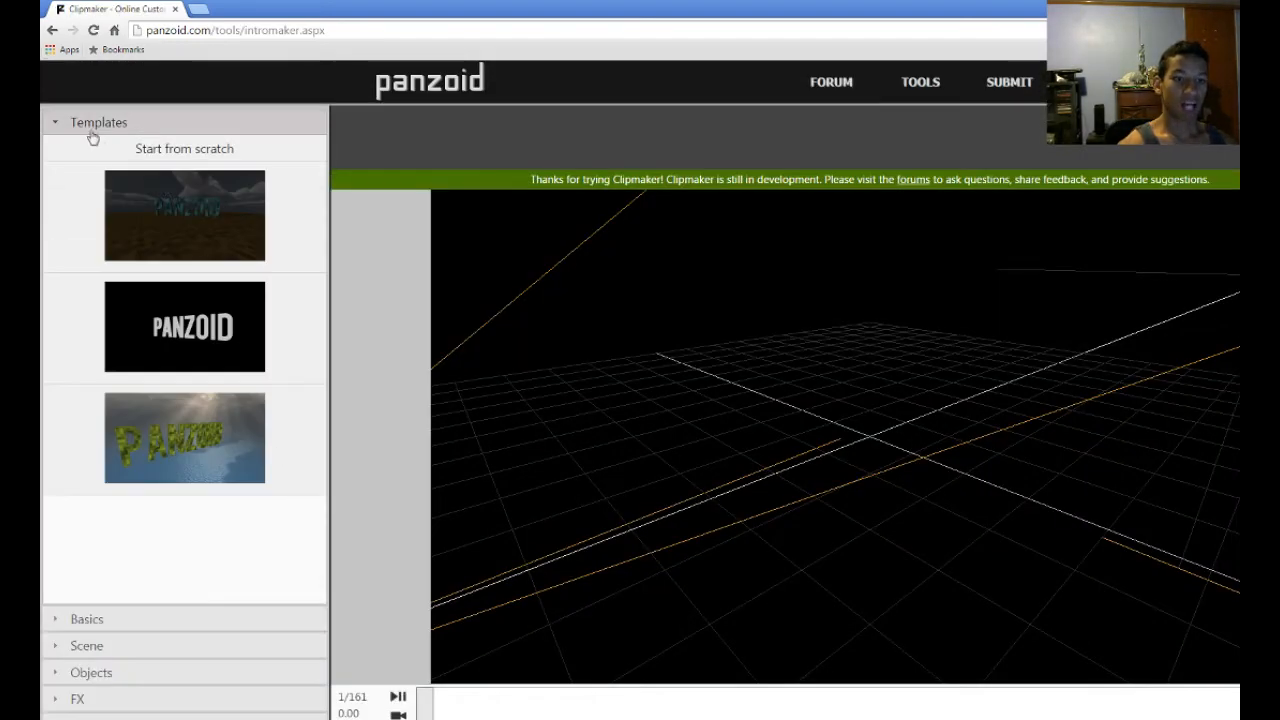
click(52, 32)
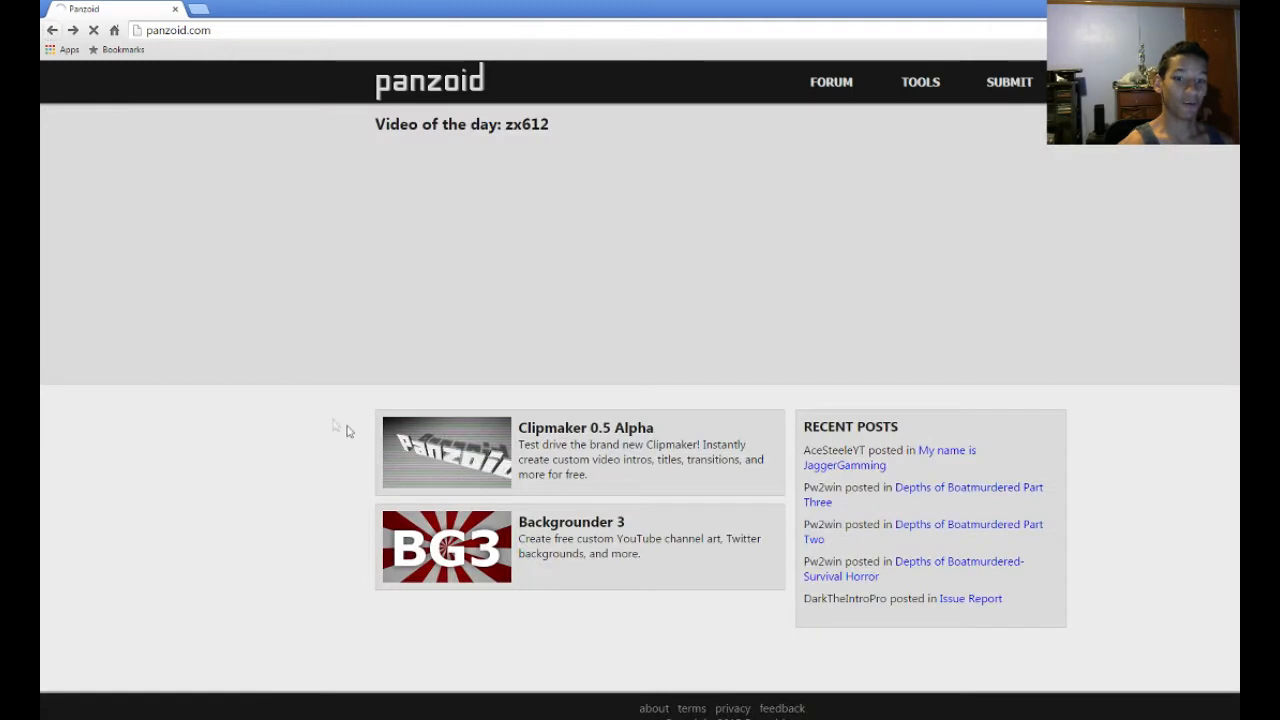
click(610, 522)
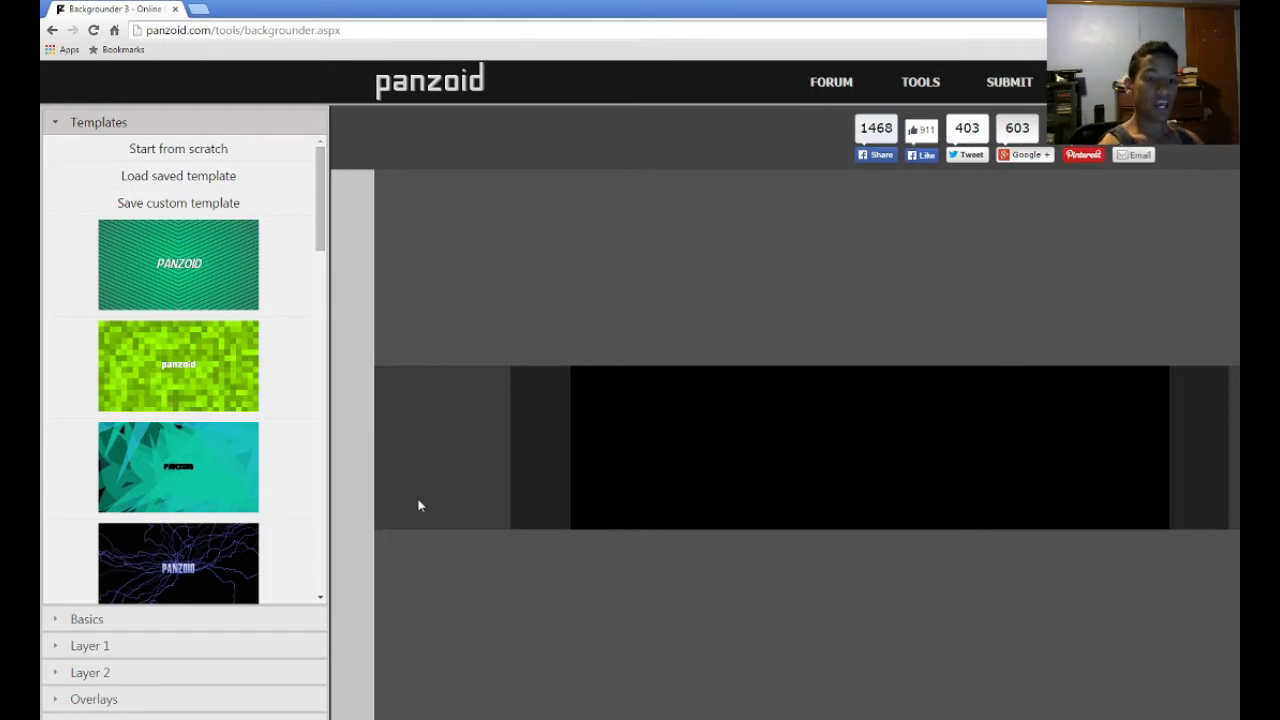
click(210, 158)
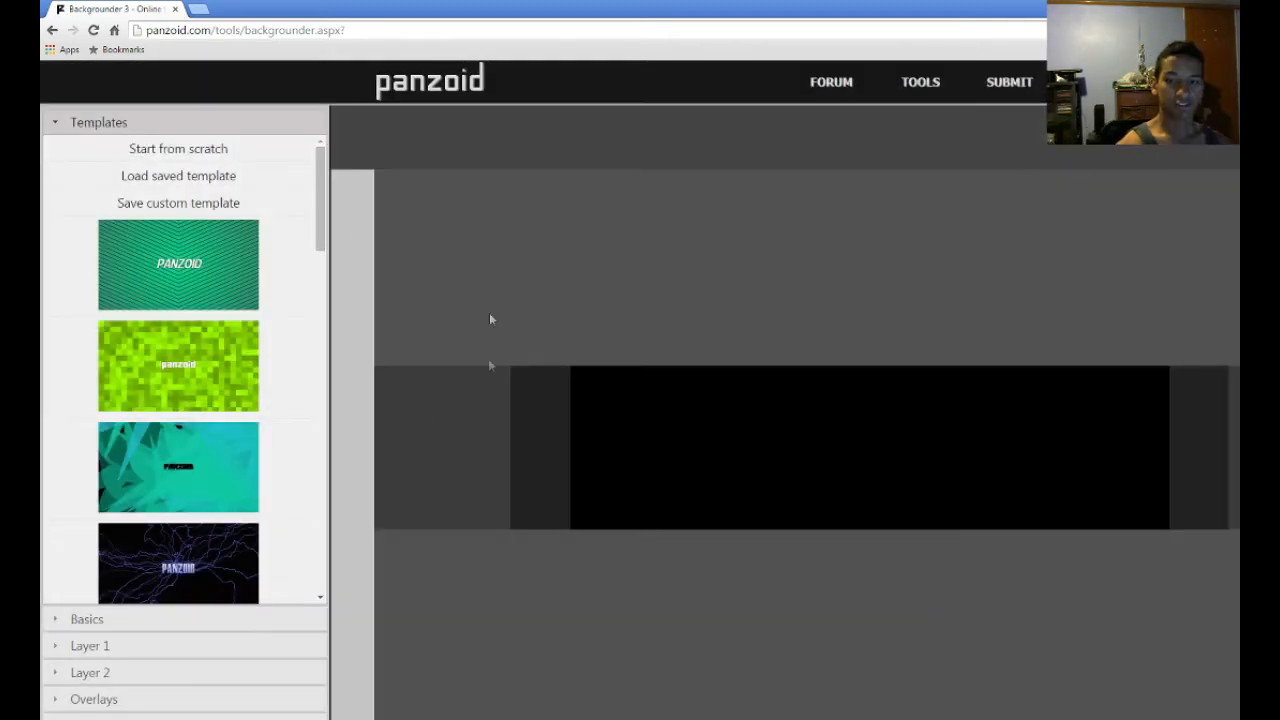
- Set the design's basic type to YouTube Thumbnail
click(230, 620)
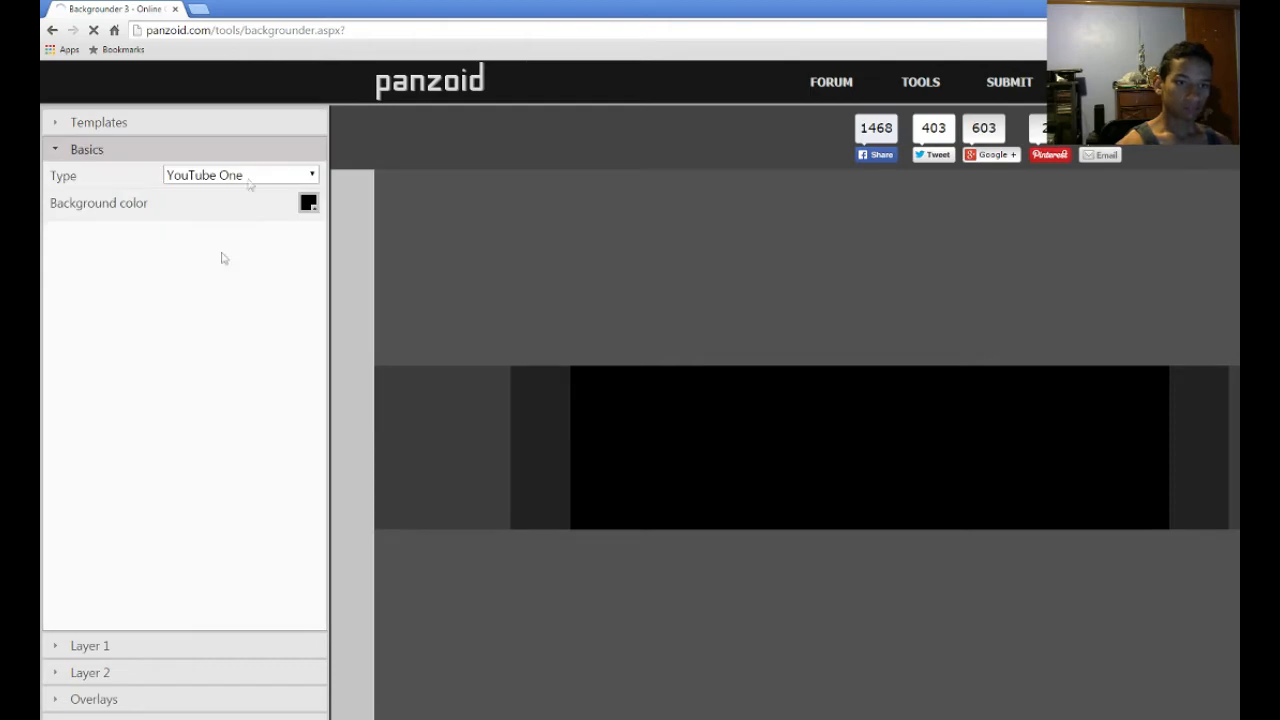
click(248, 178)
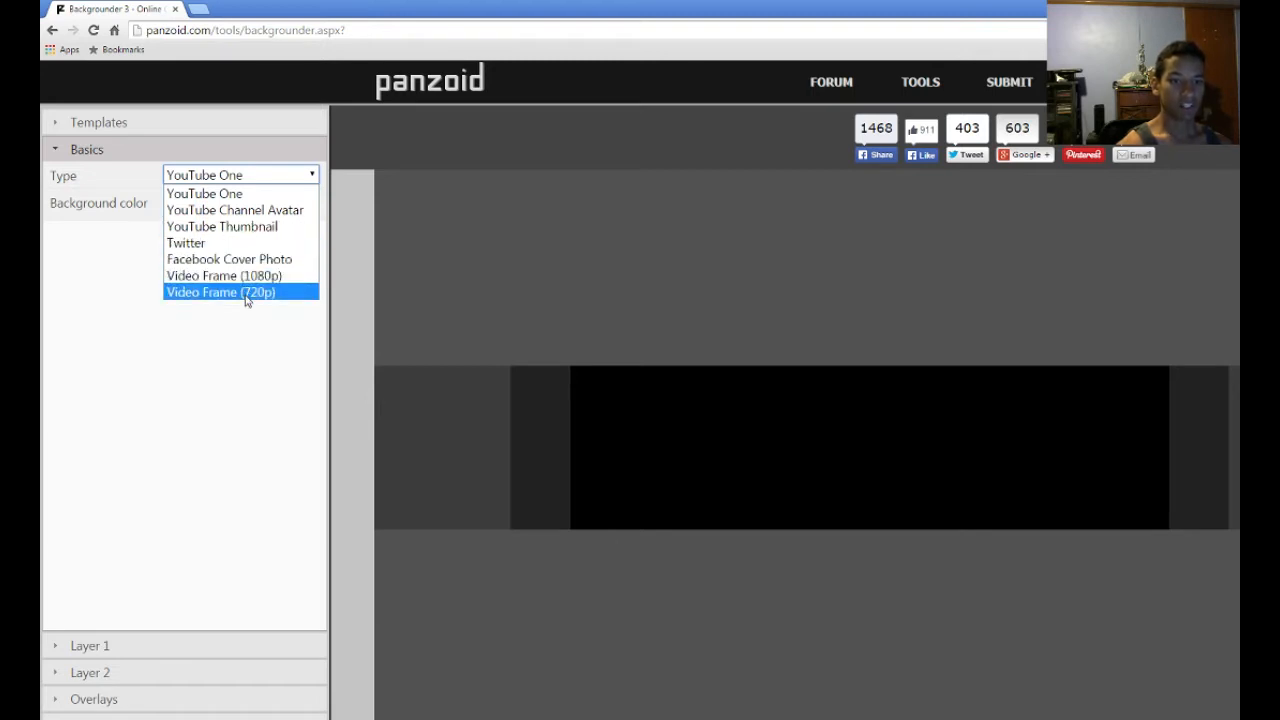
click(238, 228)
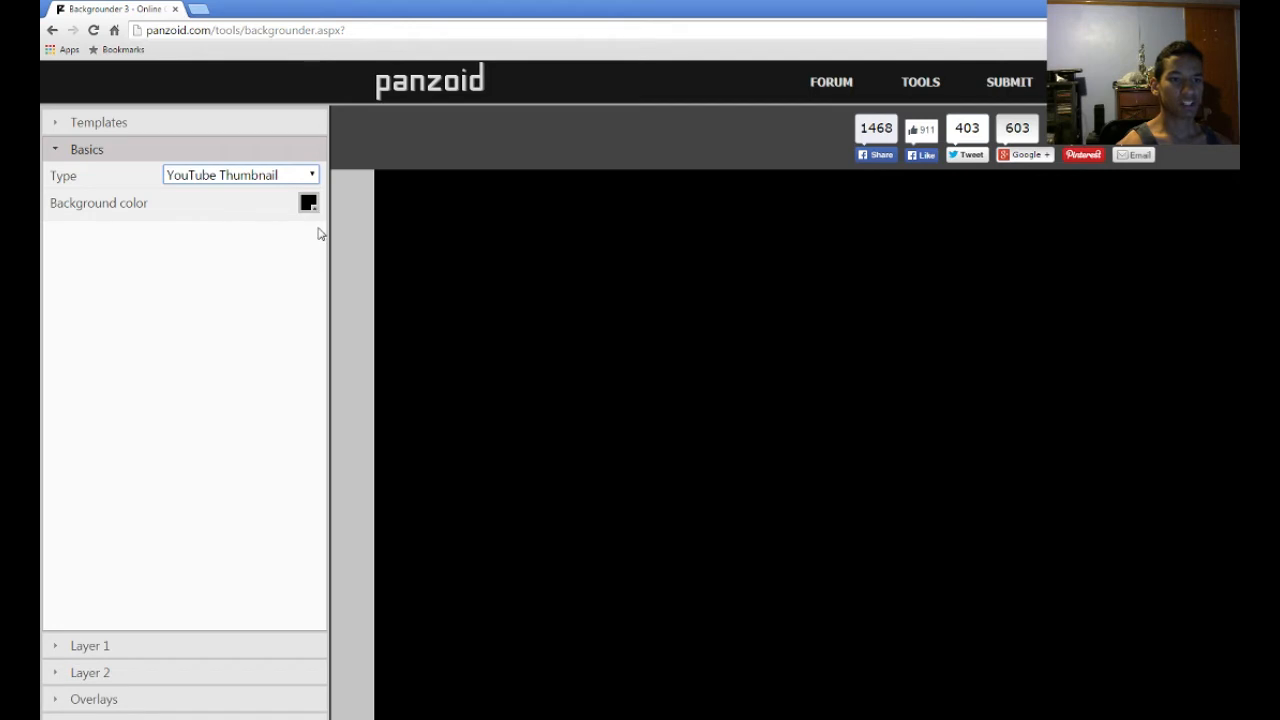
- Search for "advanced warfare template" in a new browser tab and show the image results
click(203, 10)
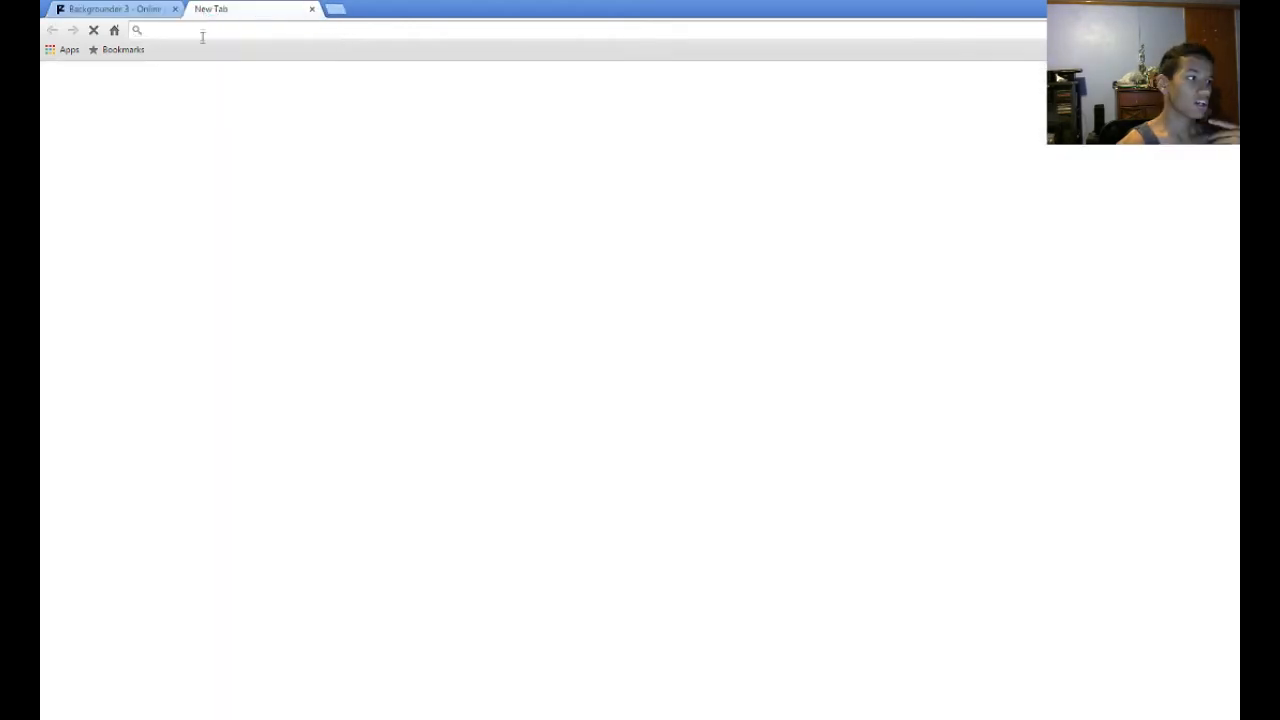
click(154, 12)
click(224, 16)
click(518, 266)
text(advanced warfare)
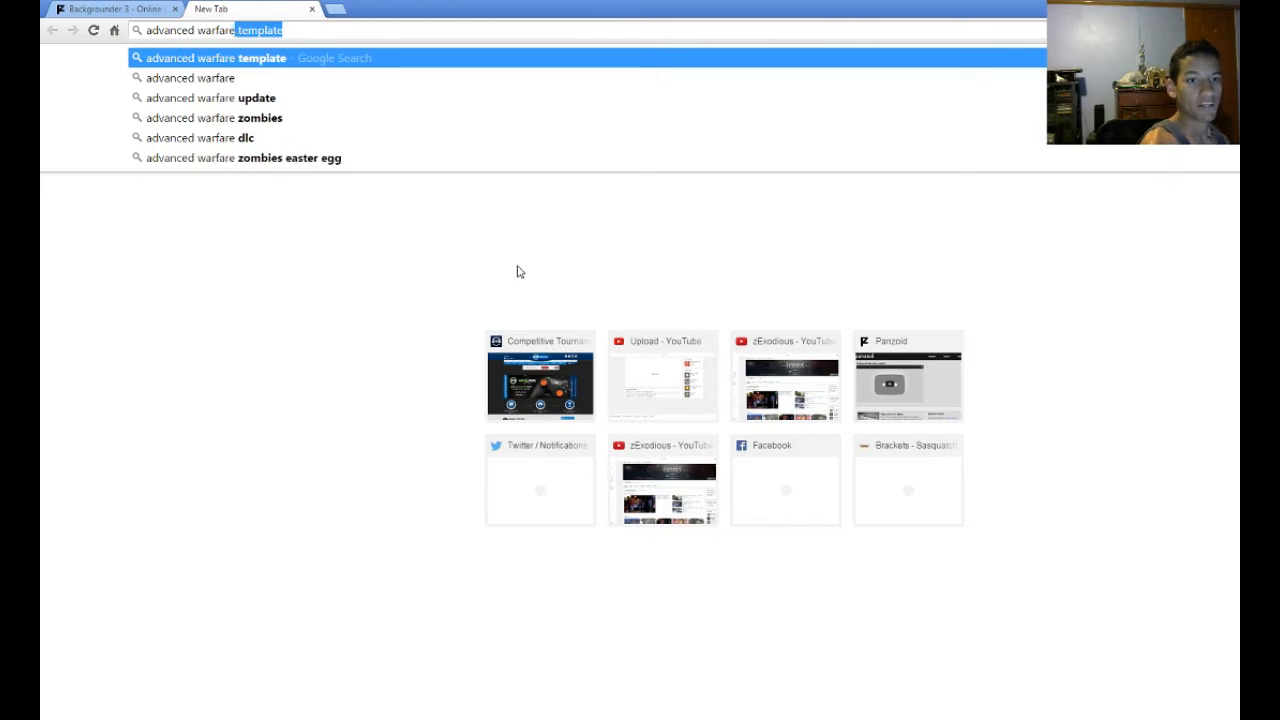
key(Return)
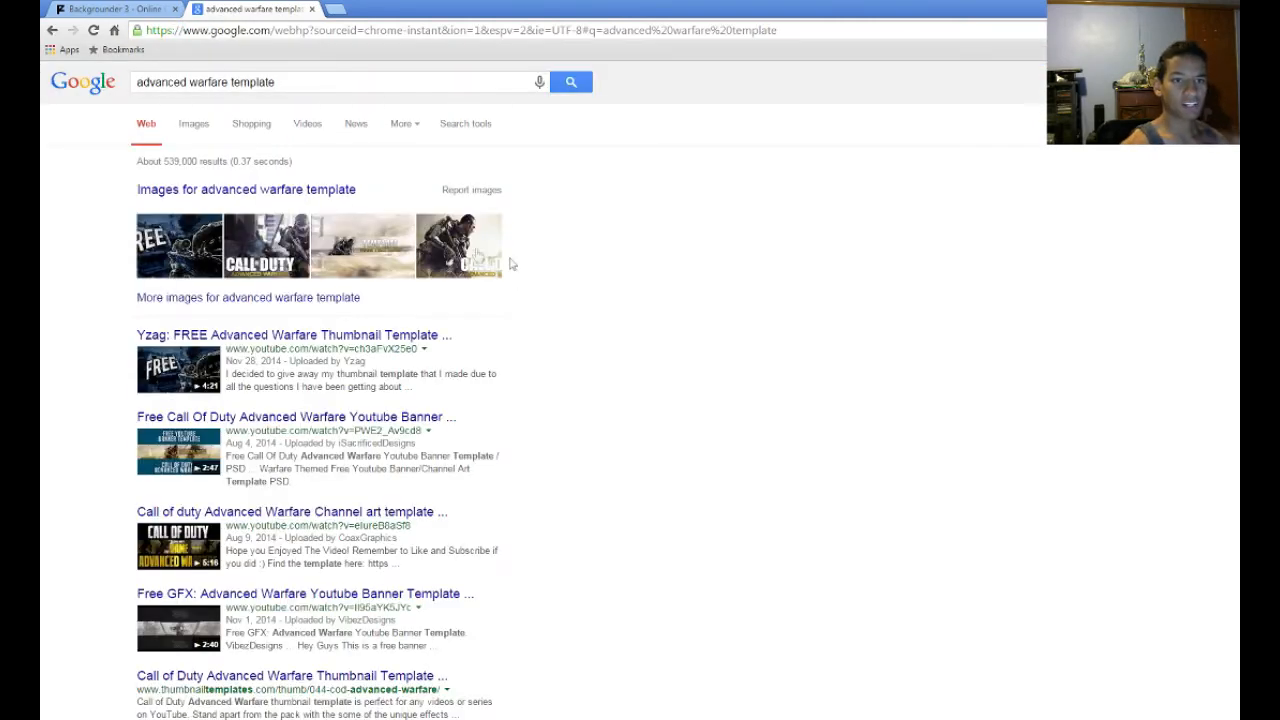
click(203, 129)
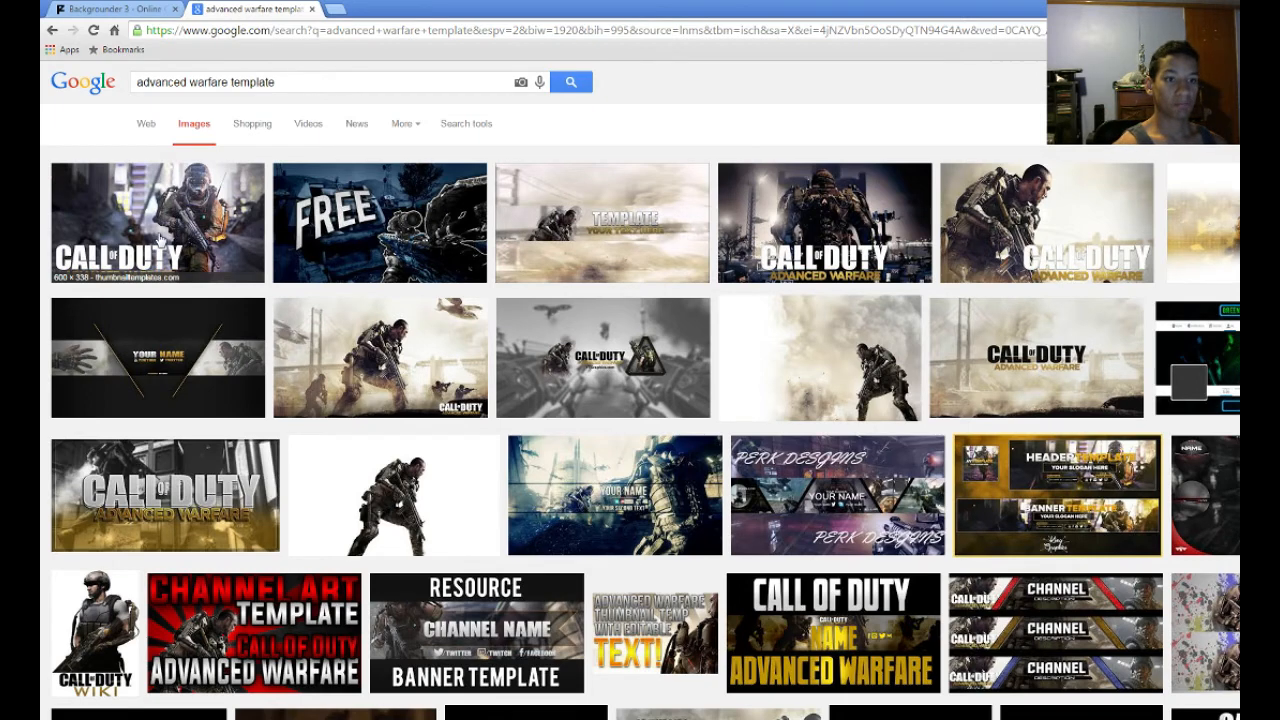
- Preview several of the first Advanced Warfare image results, closing each preview after viewing it
click(160, 240)
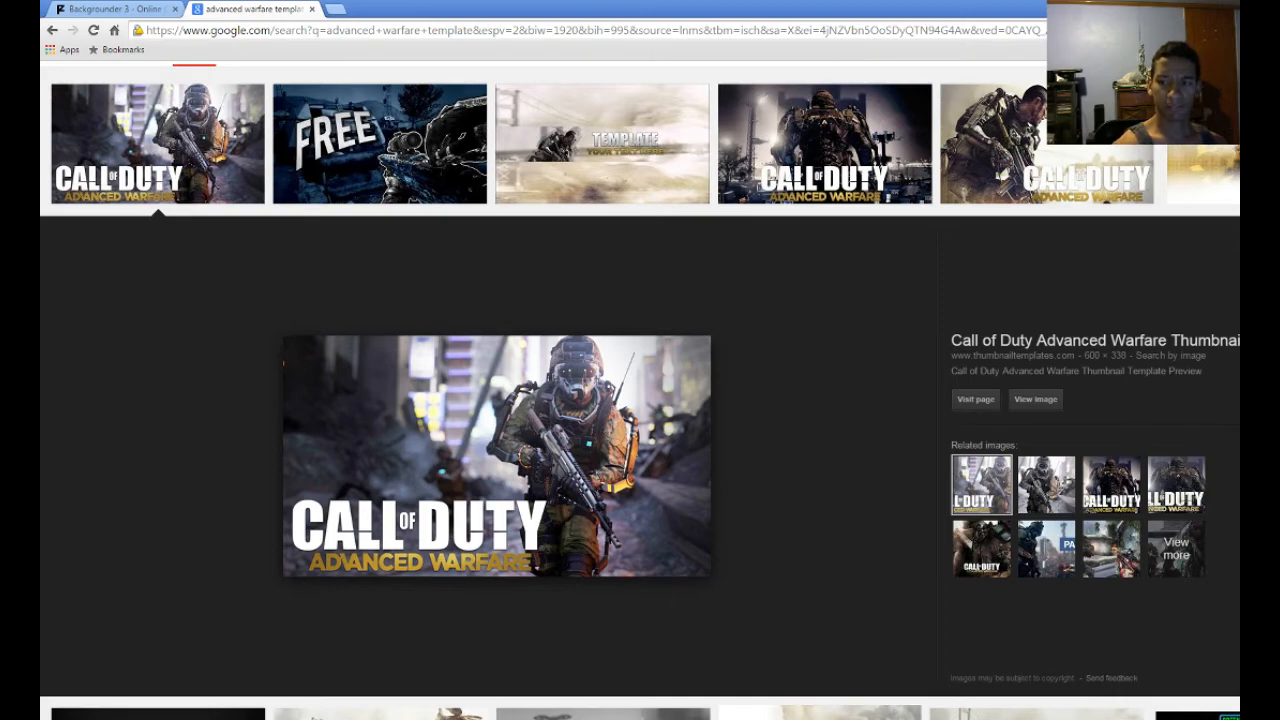
key(Escape)
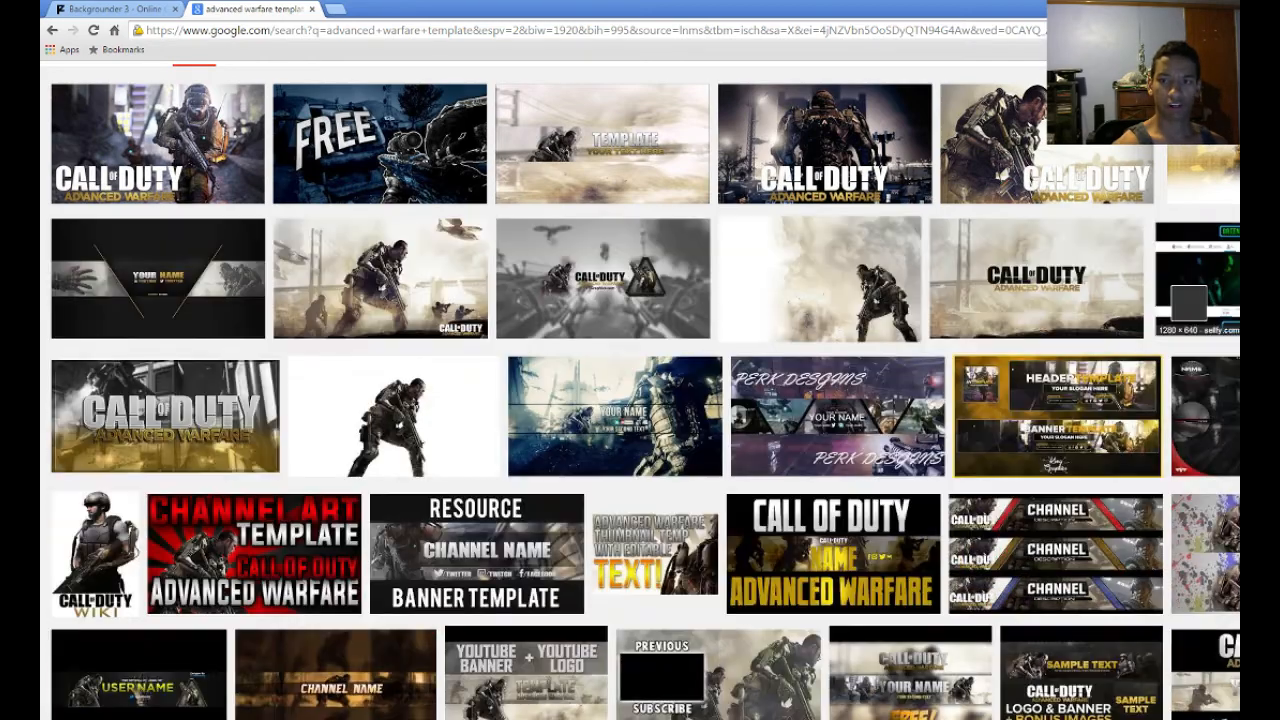
click(878, 133)
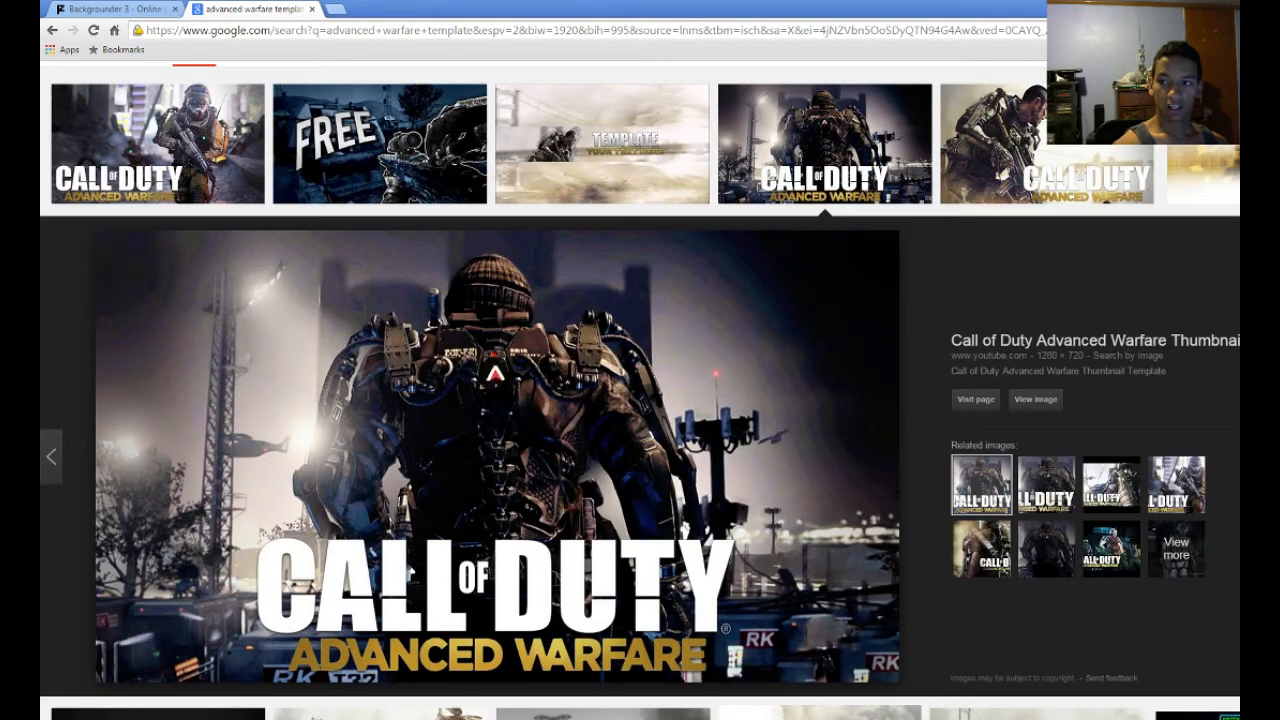
key(Escape)
click(1203, 175)
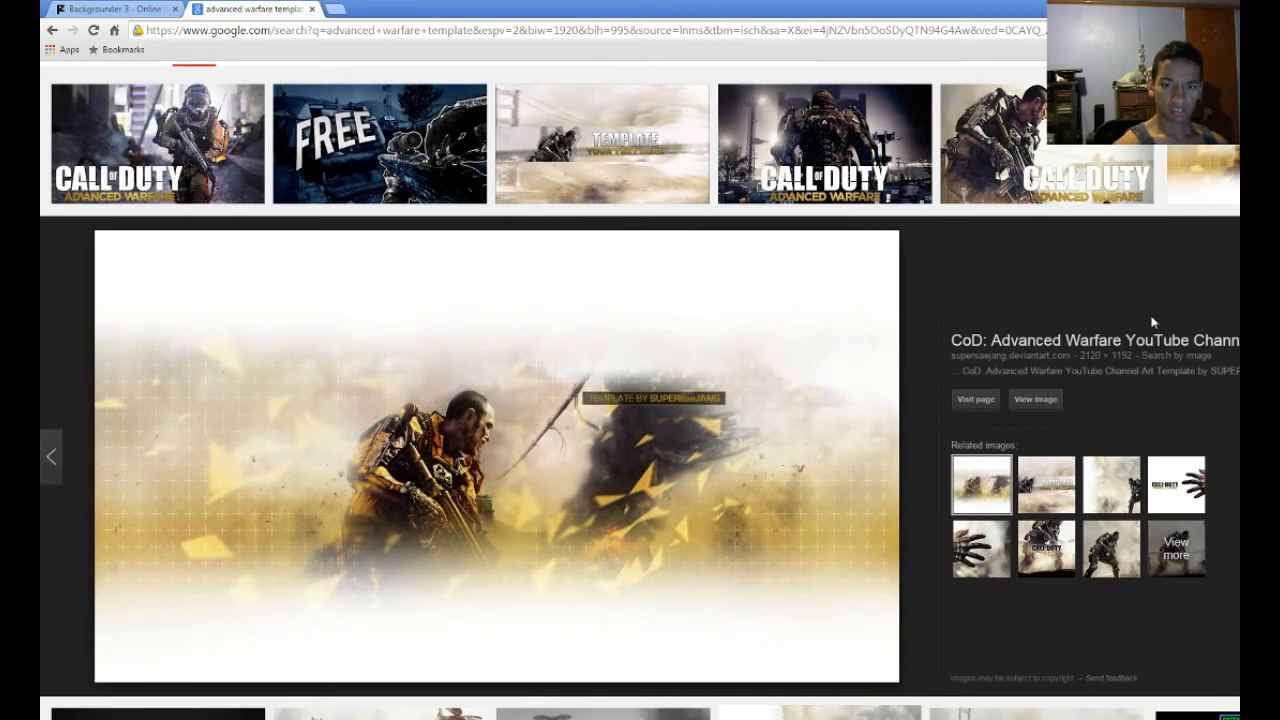
key(Escape)
- Find and preview the pale Call of Duty: Advanced Warfare image with a crouching soldier beside the logo, further down the results
scroll(640, 390, down, 4)
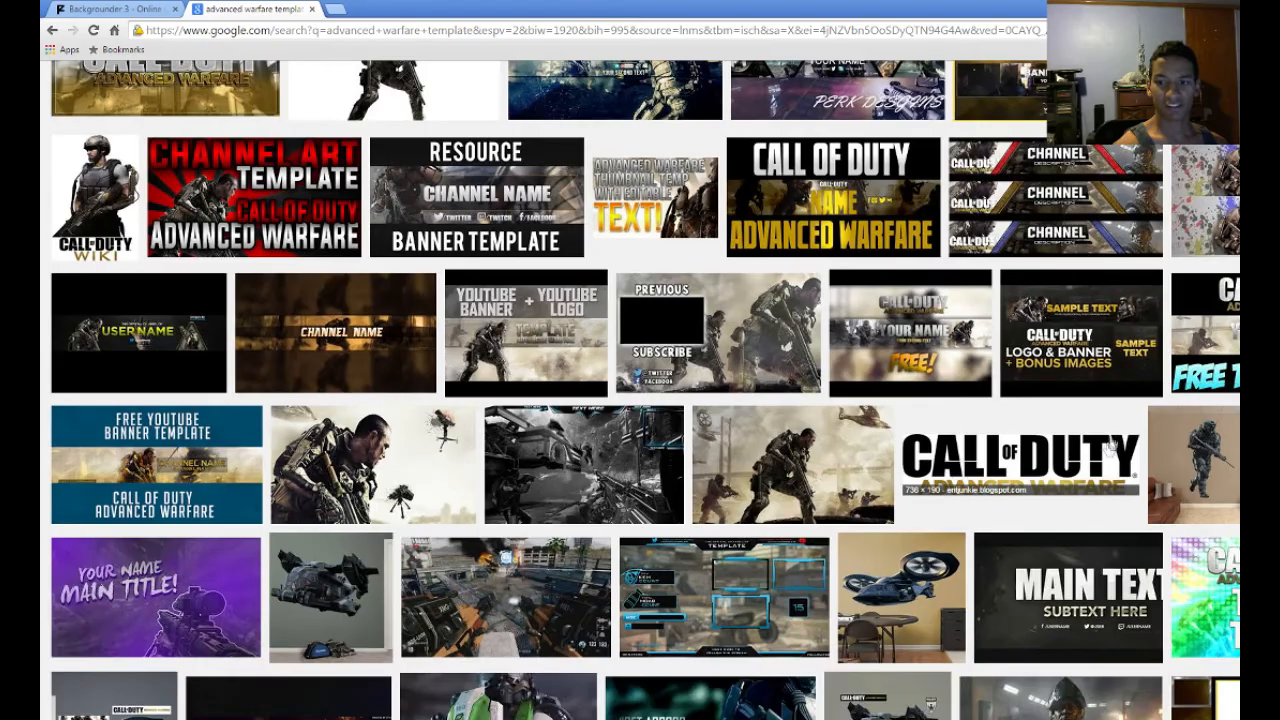
scroll(1067, 500, down, 4)
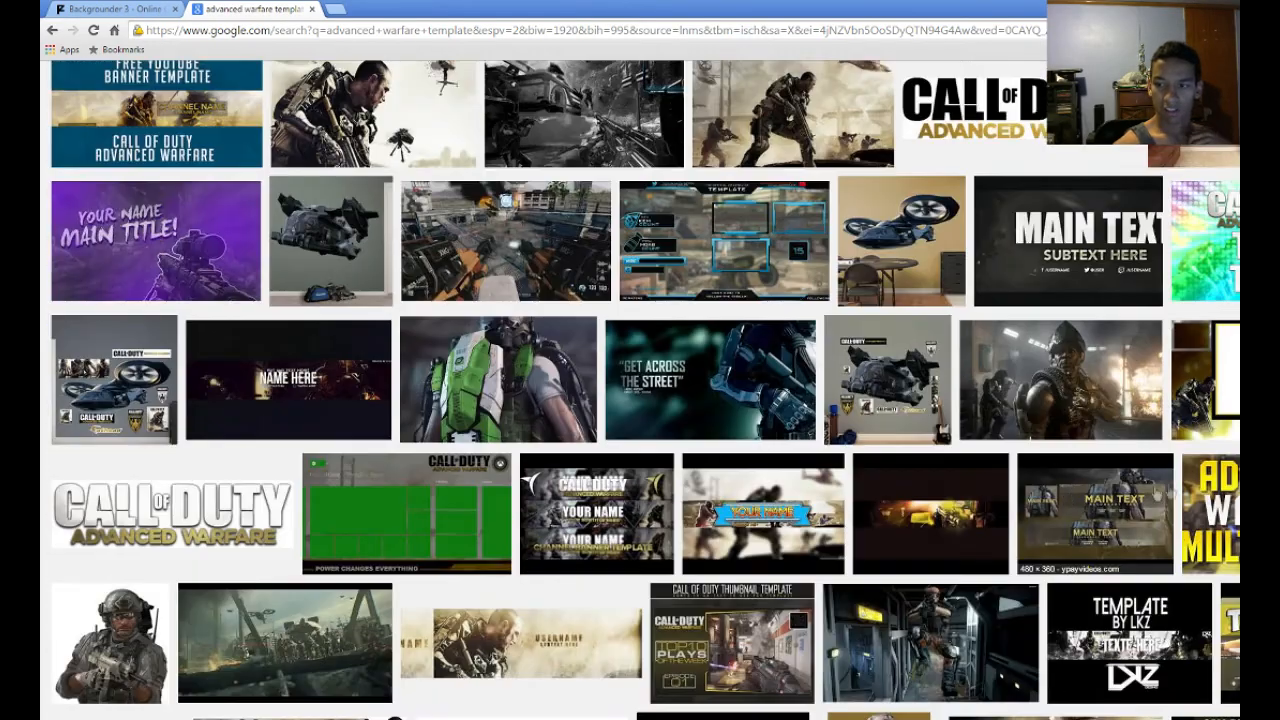
scroll(930, 510, down, 2)
scroll(511, 437, down, 2)
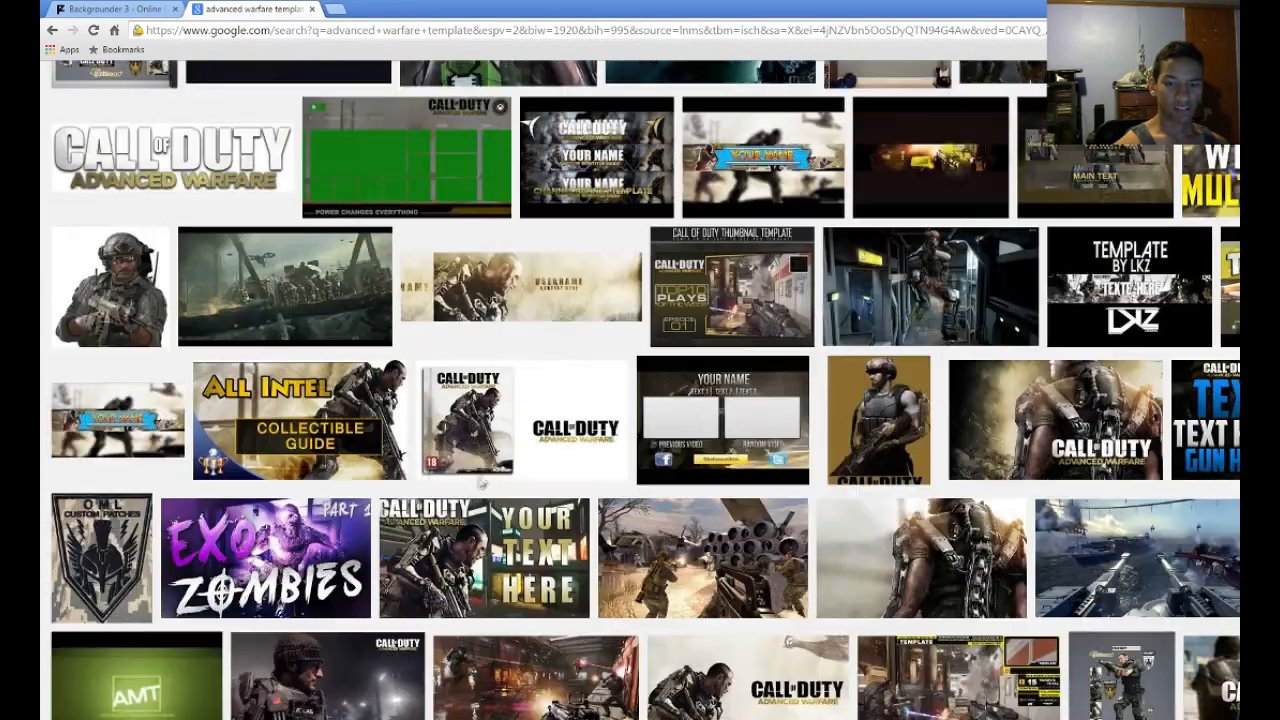
scroll(511, 437, down, 3)
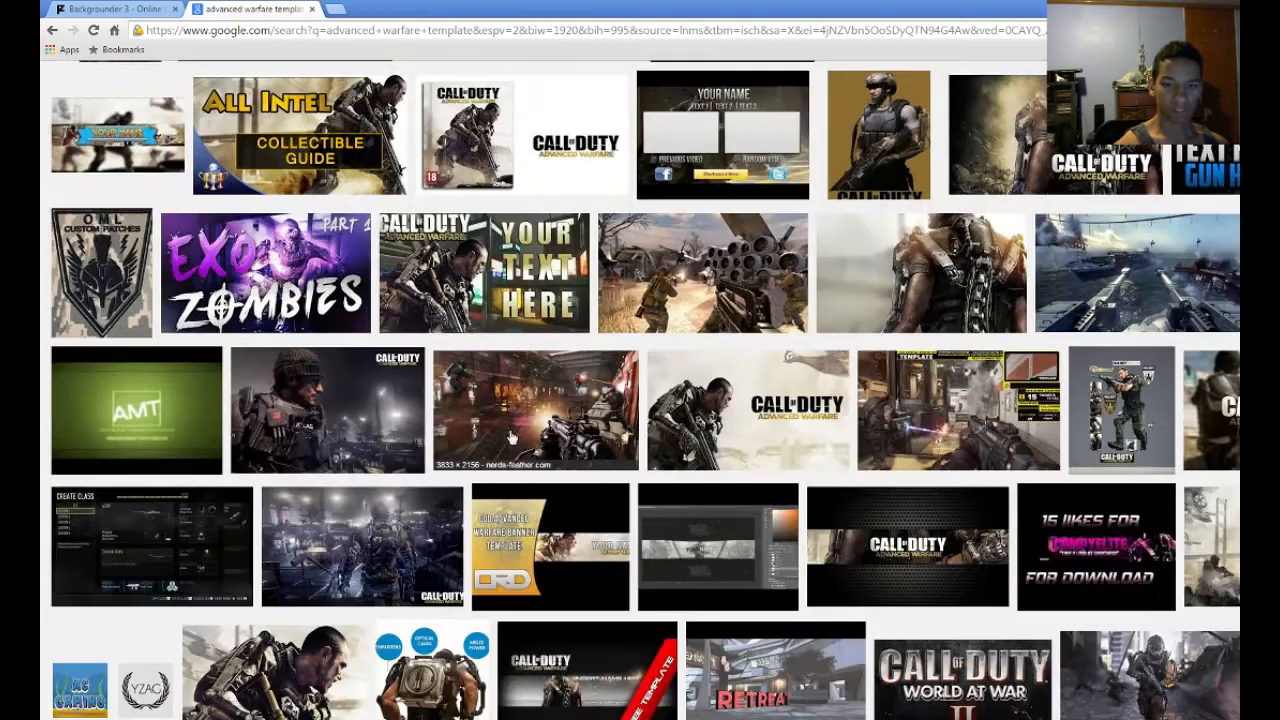
click(705, 400)
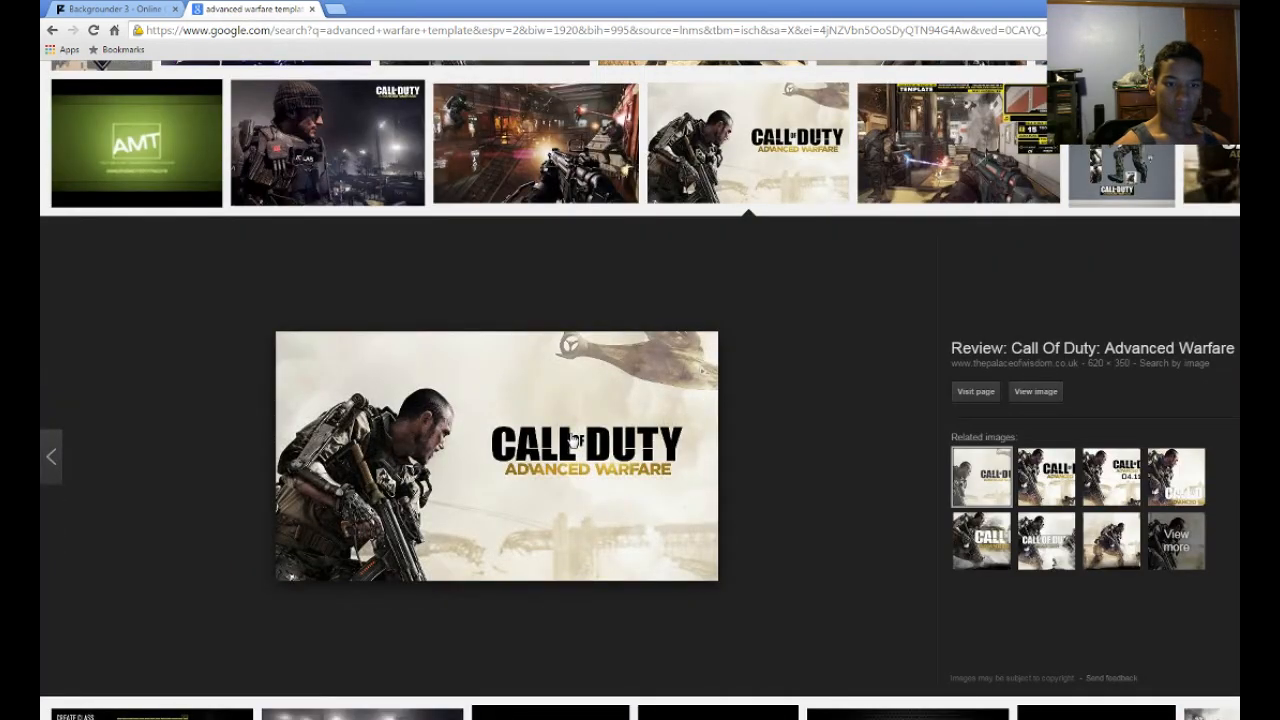
- Save the previewed image to the Pictures library as a PNG file named cod
right_click(570, 434)
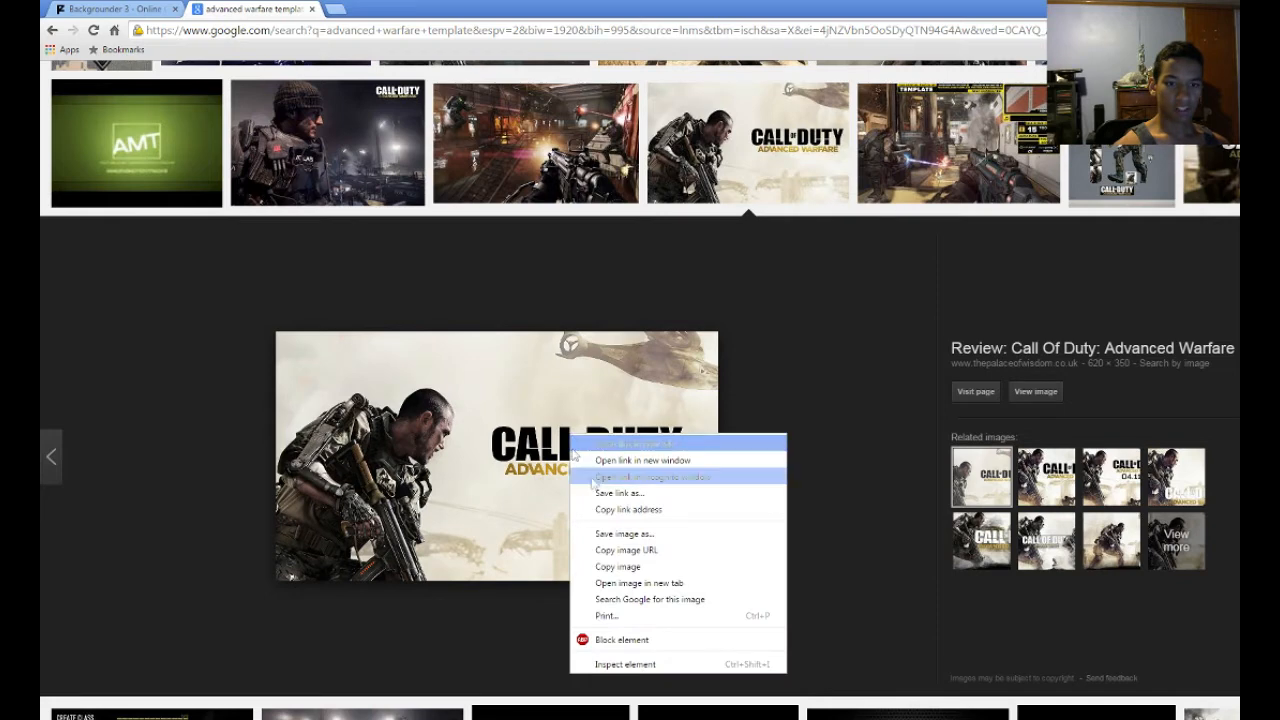
click(621, 535)
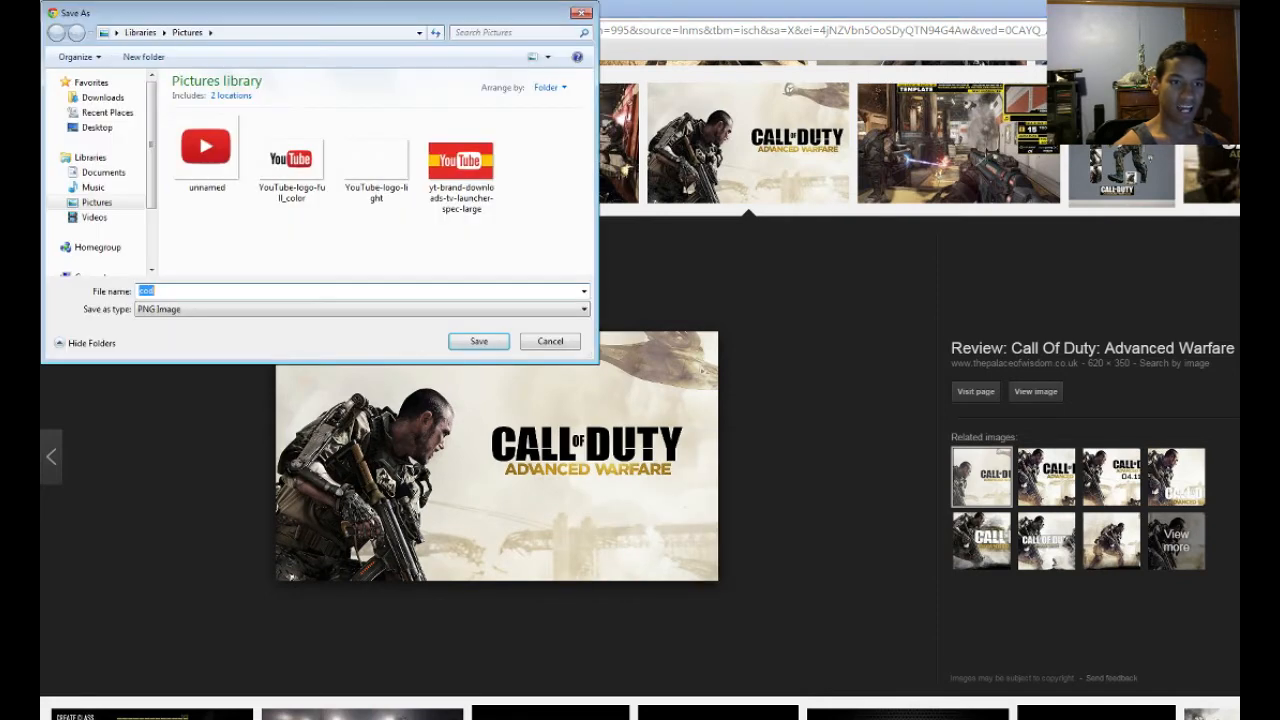
click(96, 202)
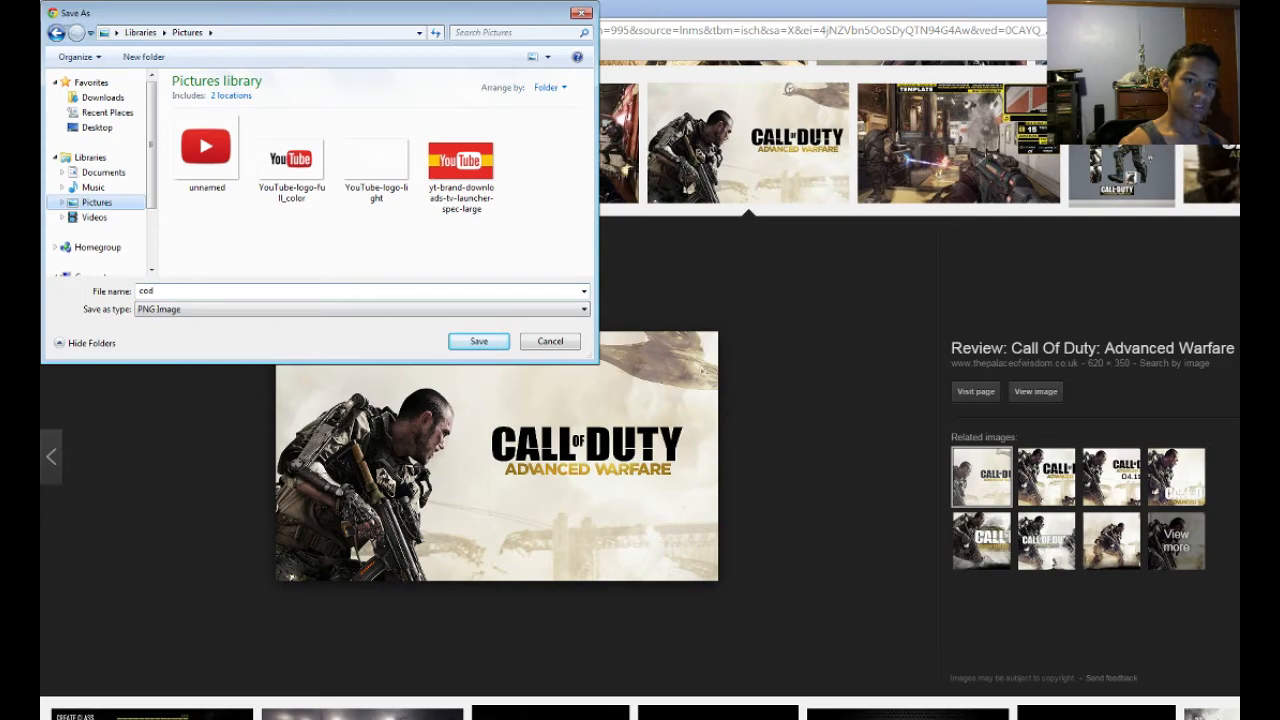
click(147, 291)
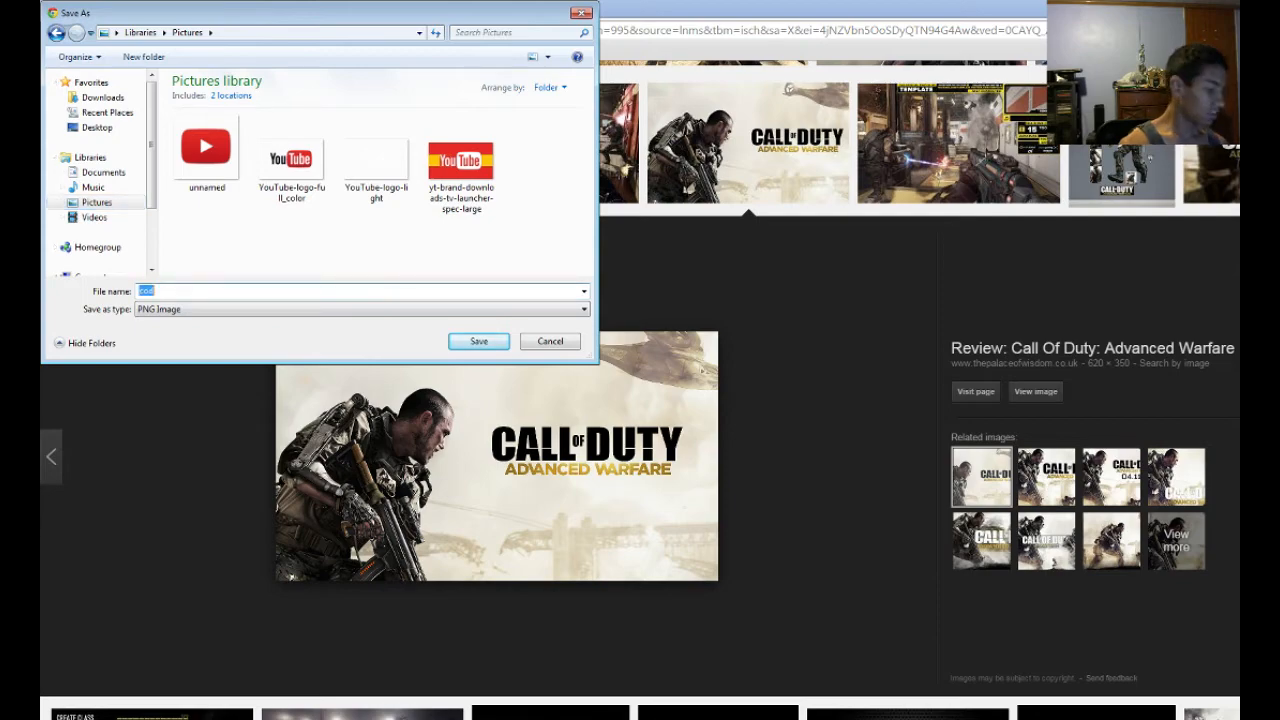
key(Return)
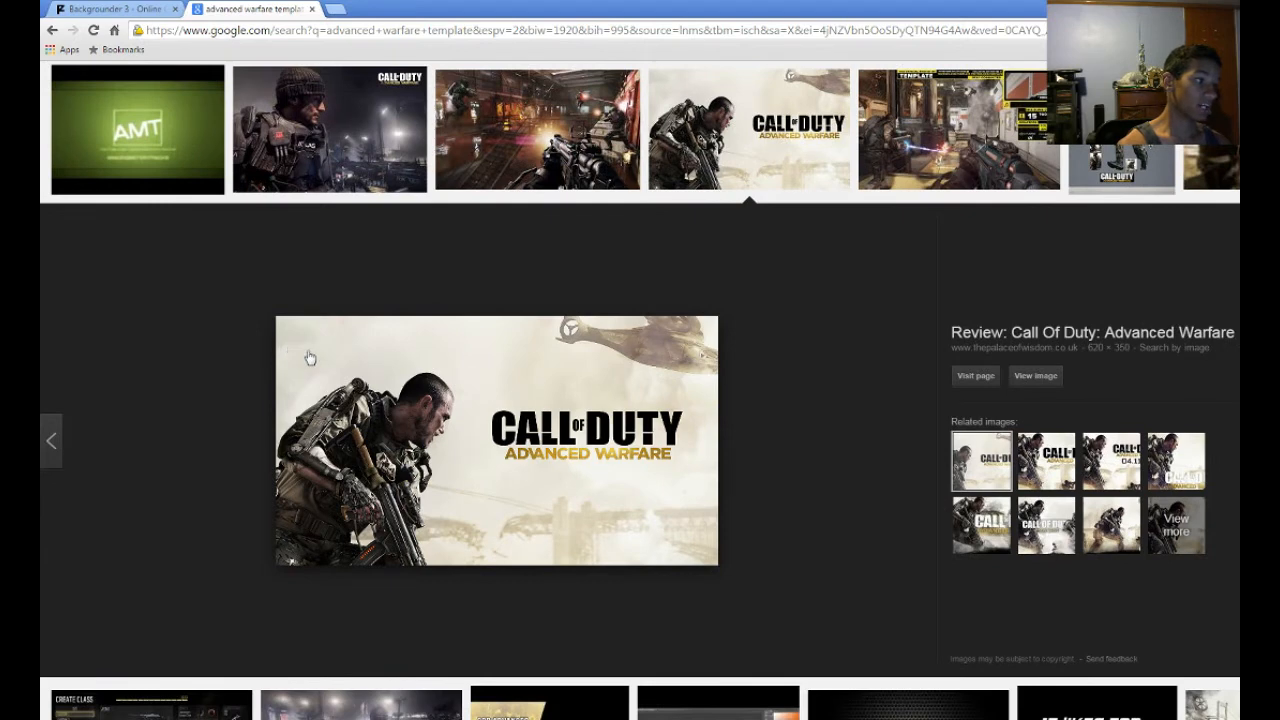
- Return to the Backgrounder 3 page and choose to upload an image for Layer 1
click(109, 11)
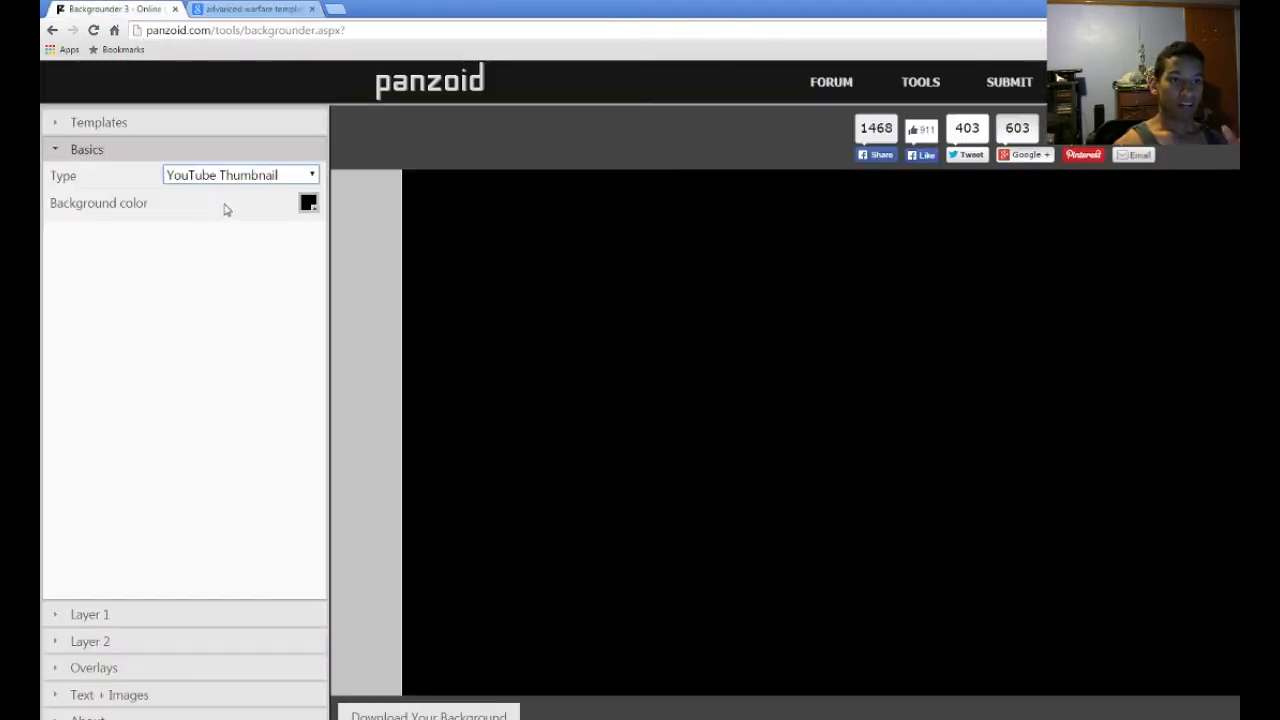
click(155, 620)
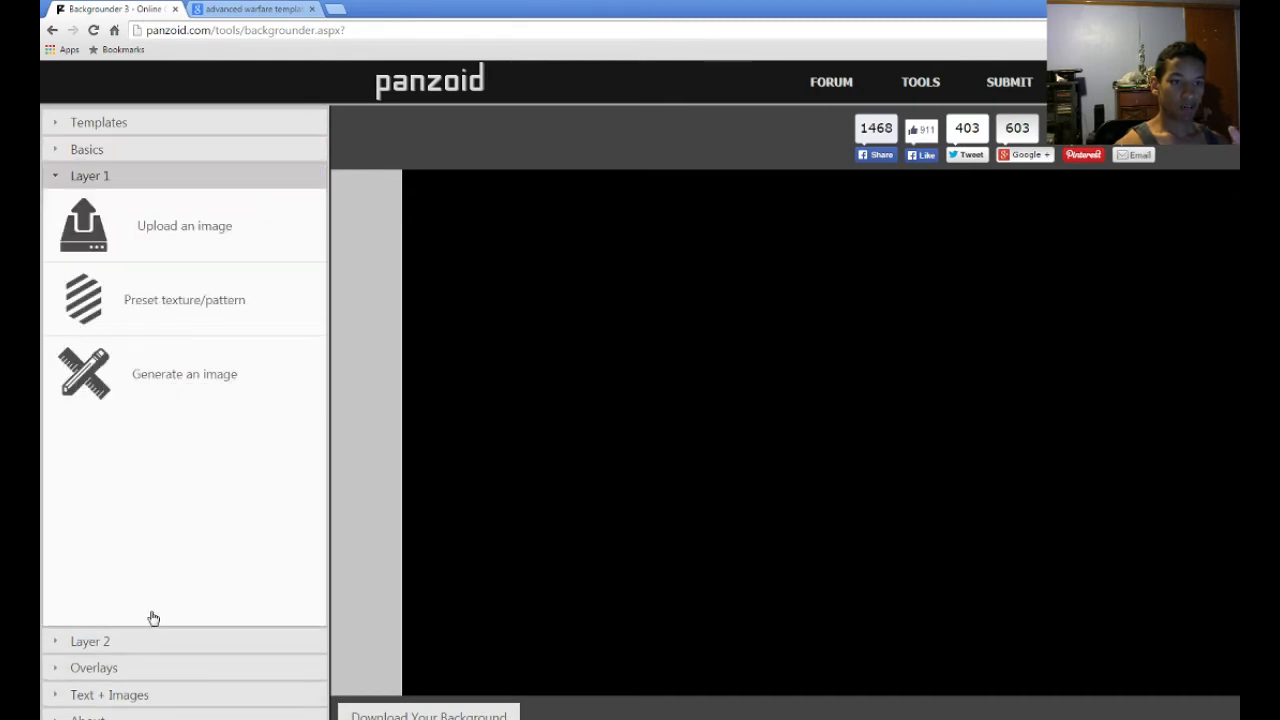
click(227, 236)
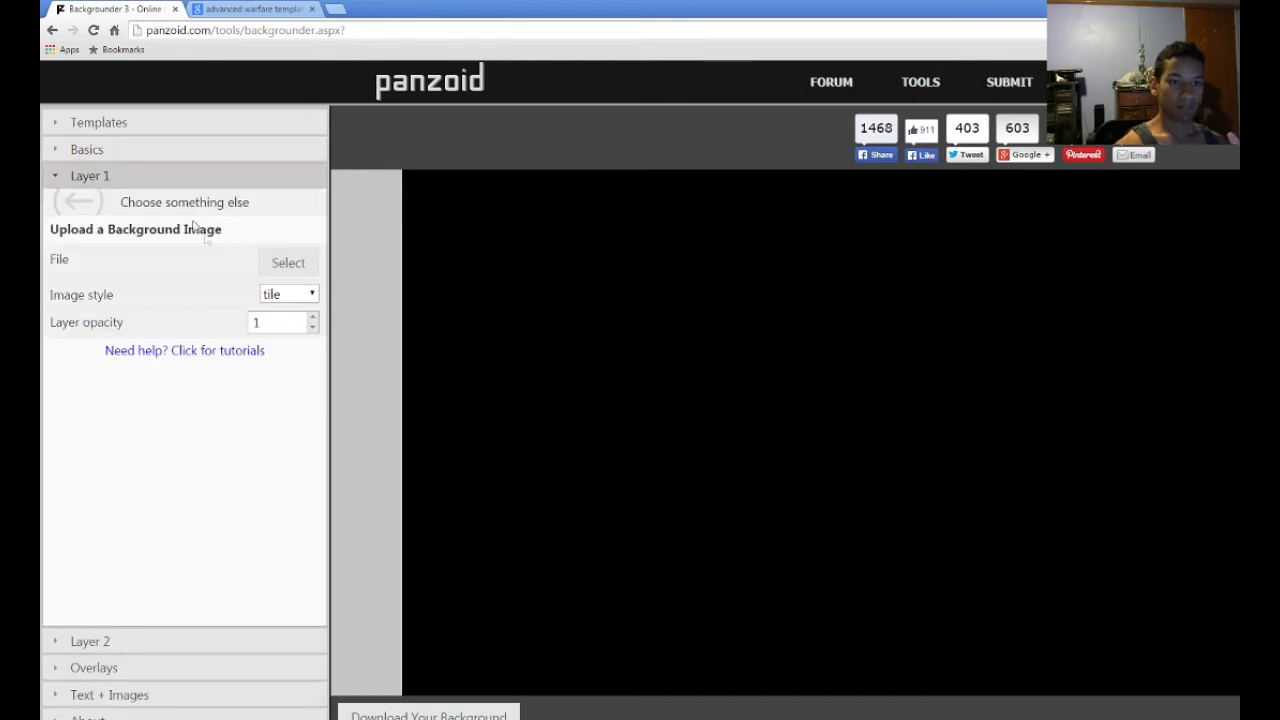
click(288, 263)
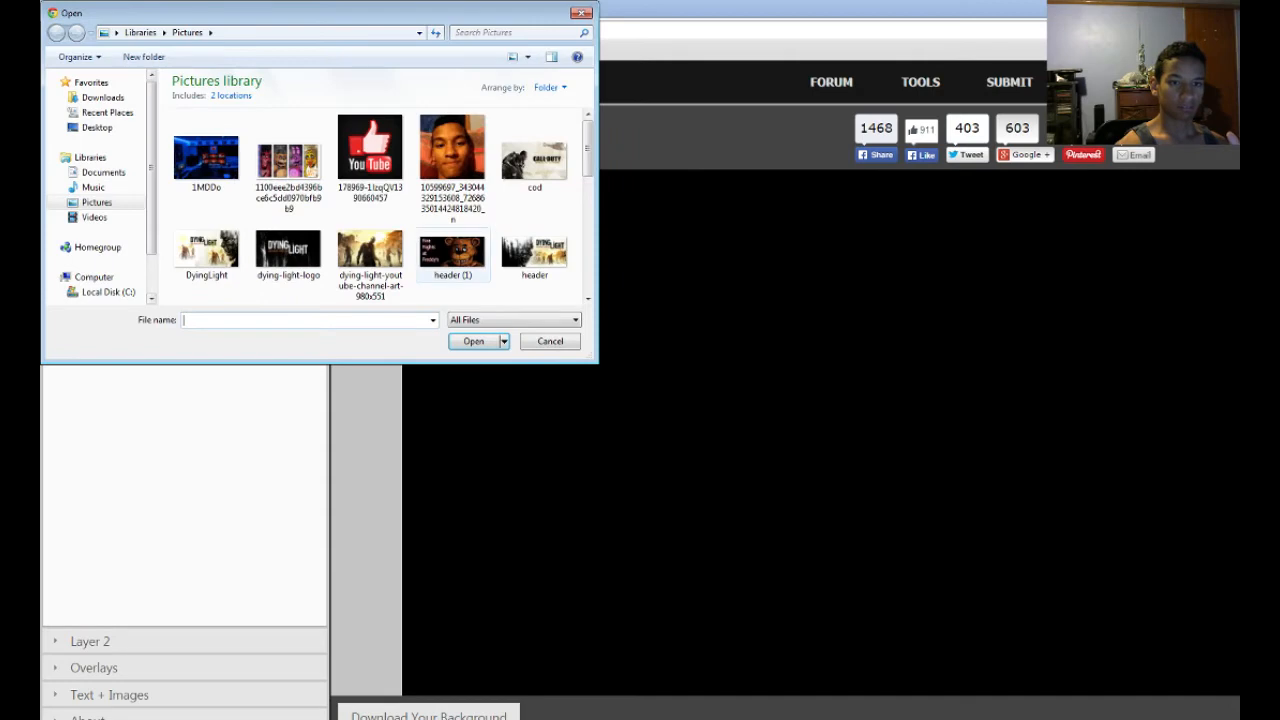
scroll(383, 206, down, 8)
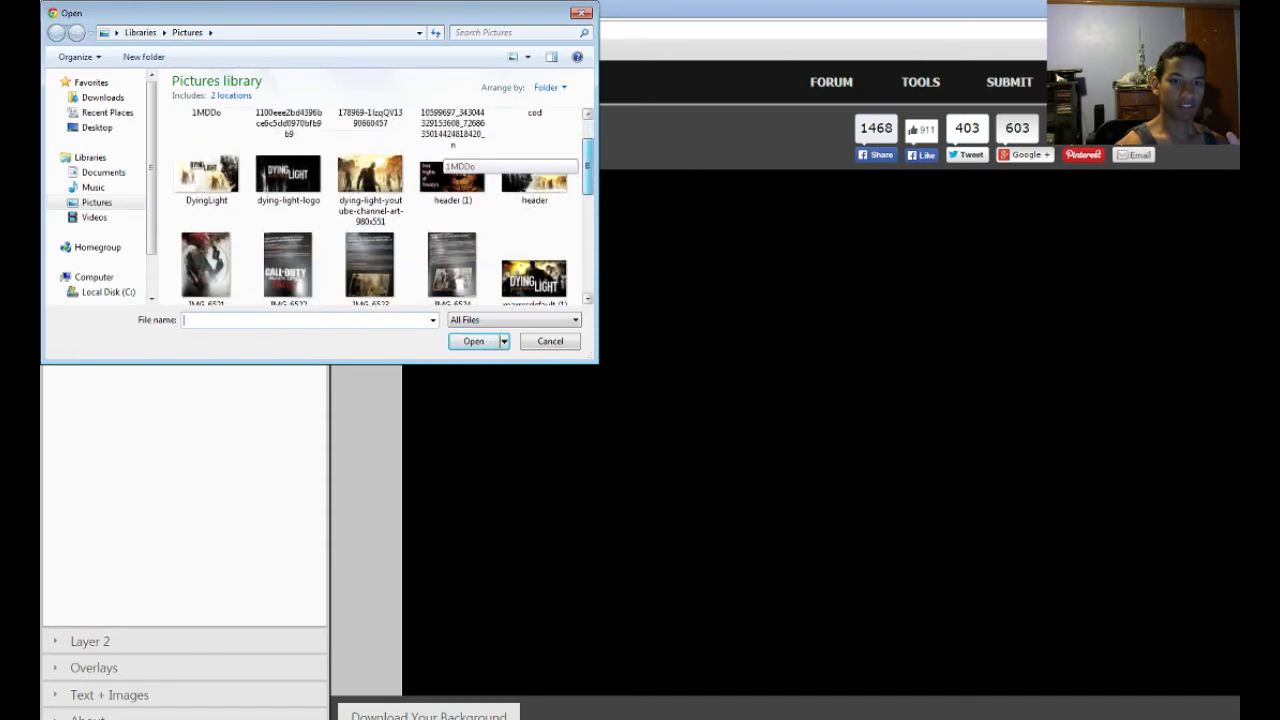
scroll(440, 160, up, 5)
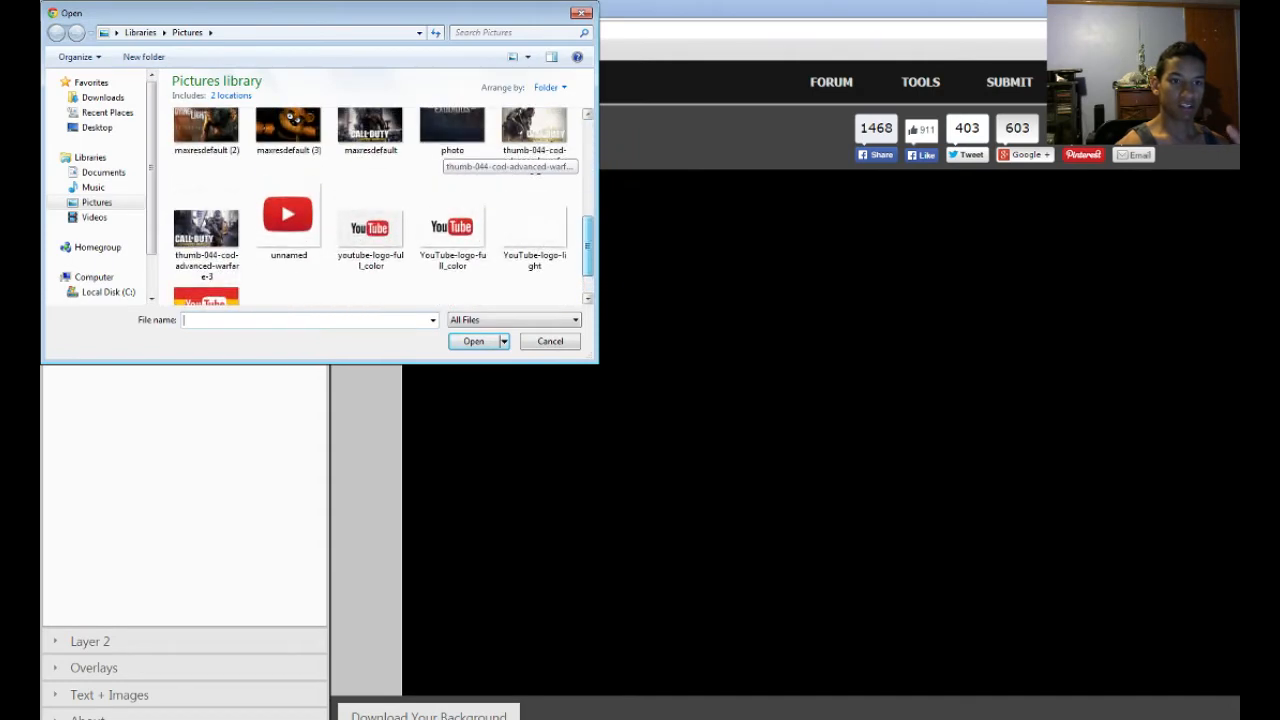
scroll(445, 160, up, 4)
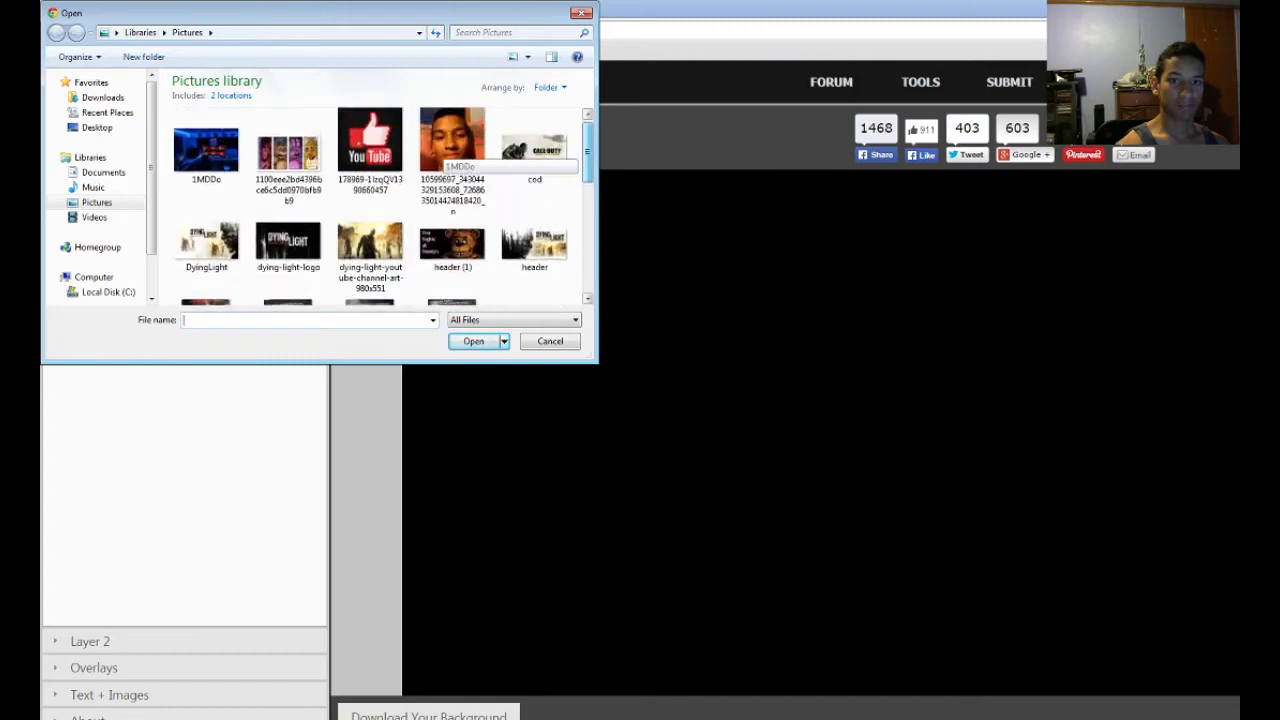
scroll(445, 160, down, 5)
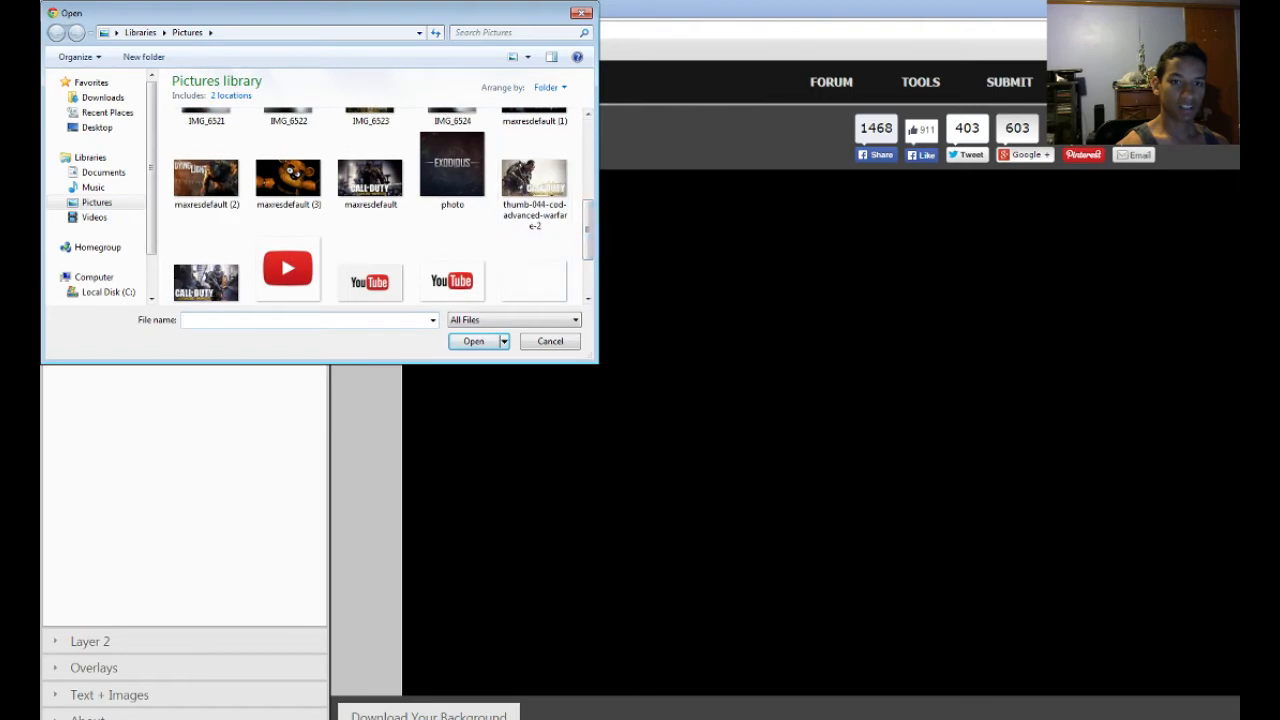
scroll(553, 225, down, 3)
scroll(553, 225, up, 5)
scroll(553, 225, up, 1)
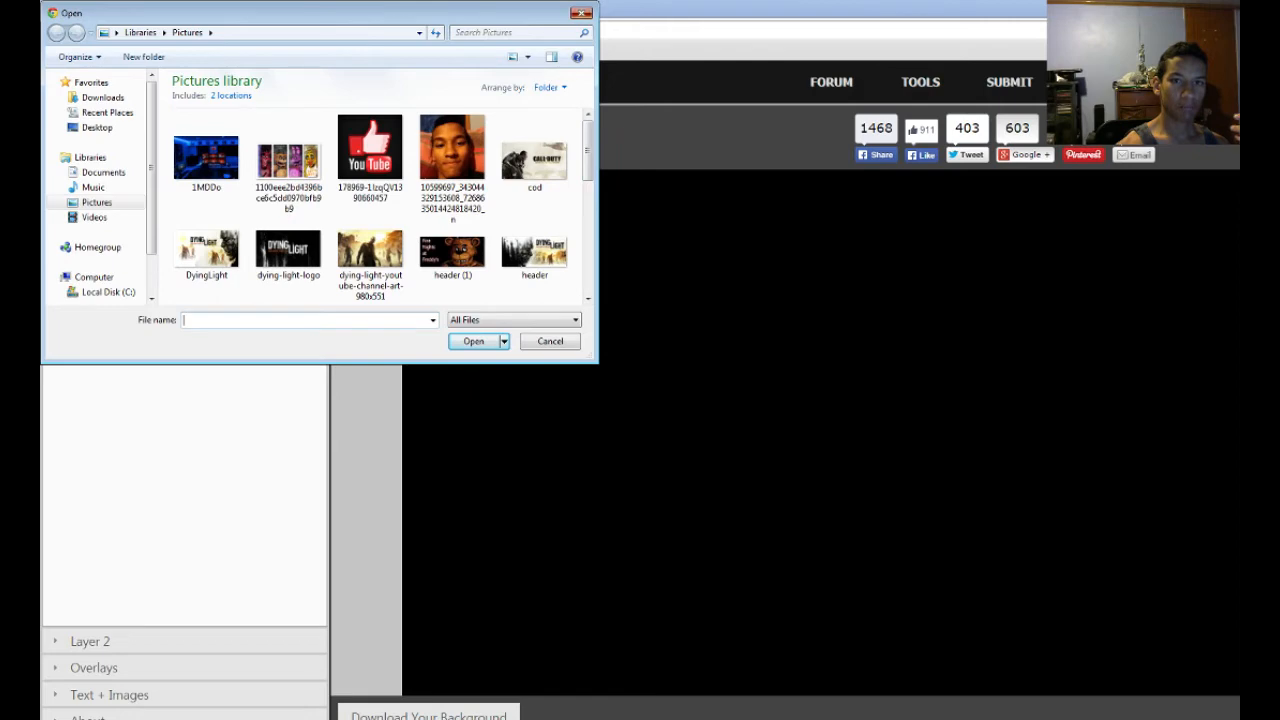
click(580, 13)
click(255, 8)
right_click(42, 7)
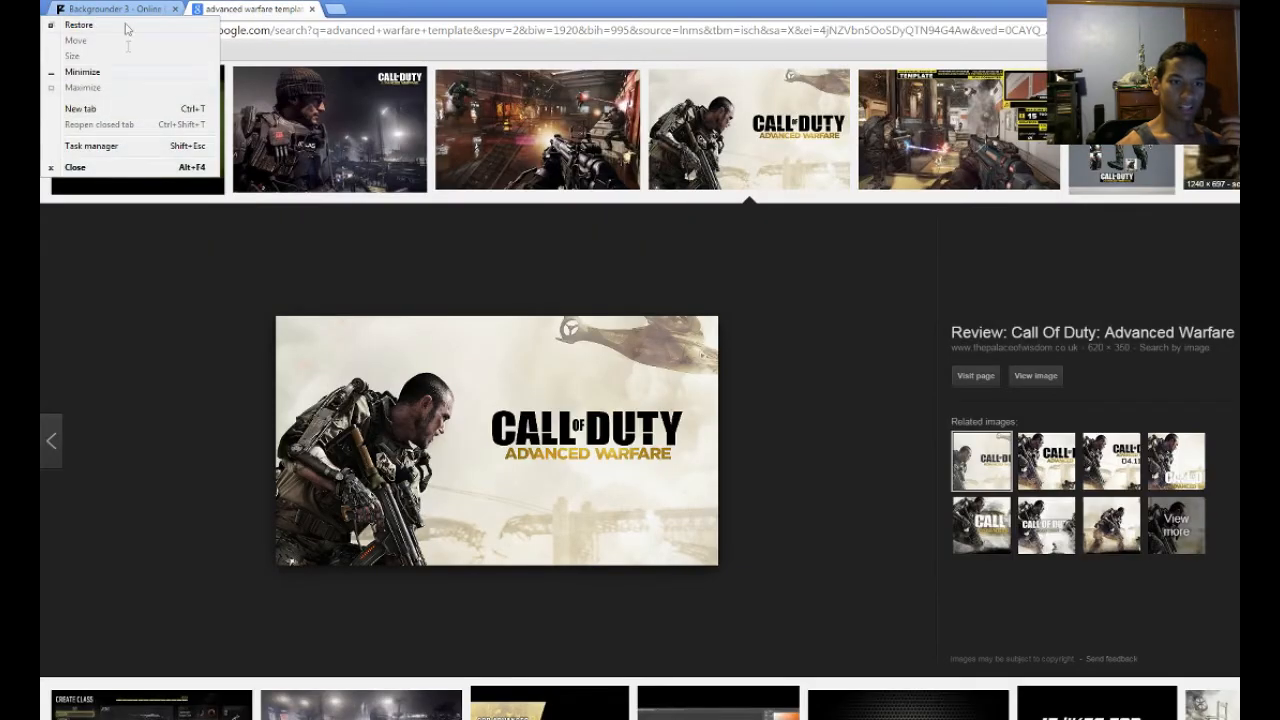
click(122, 8)
- Load the cod image from the Pictures library as the Layer 1 background and set its image style to fill
click(288, 262)
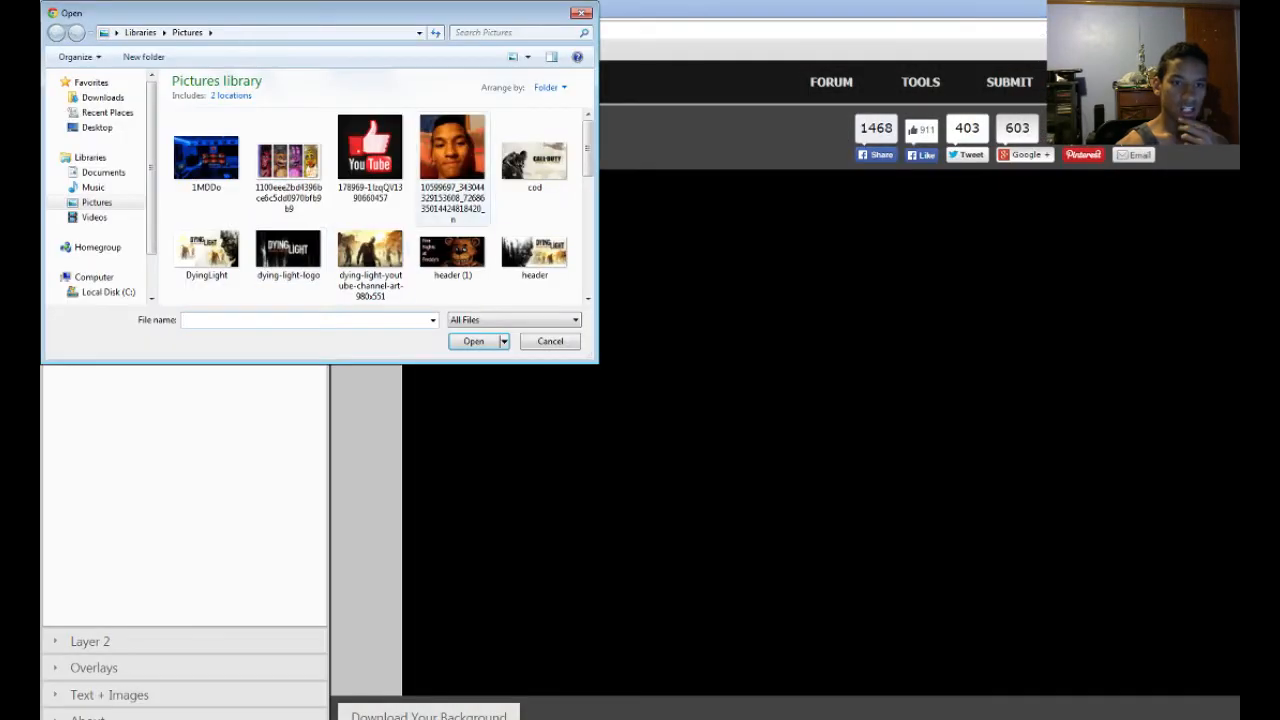
double_click(530, 168)
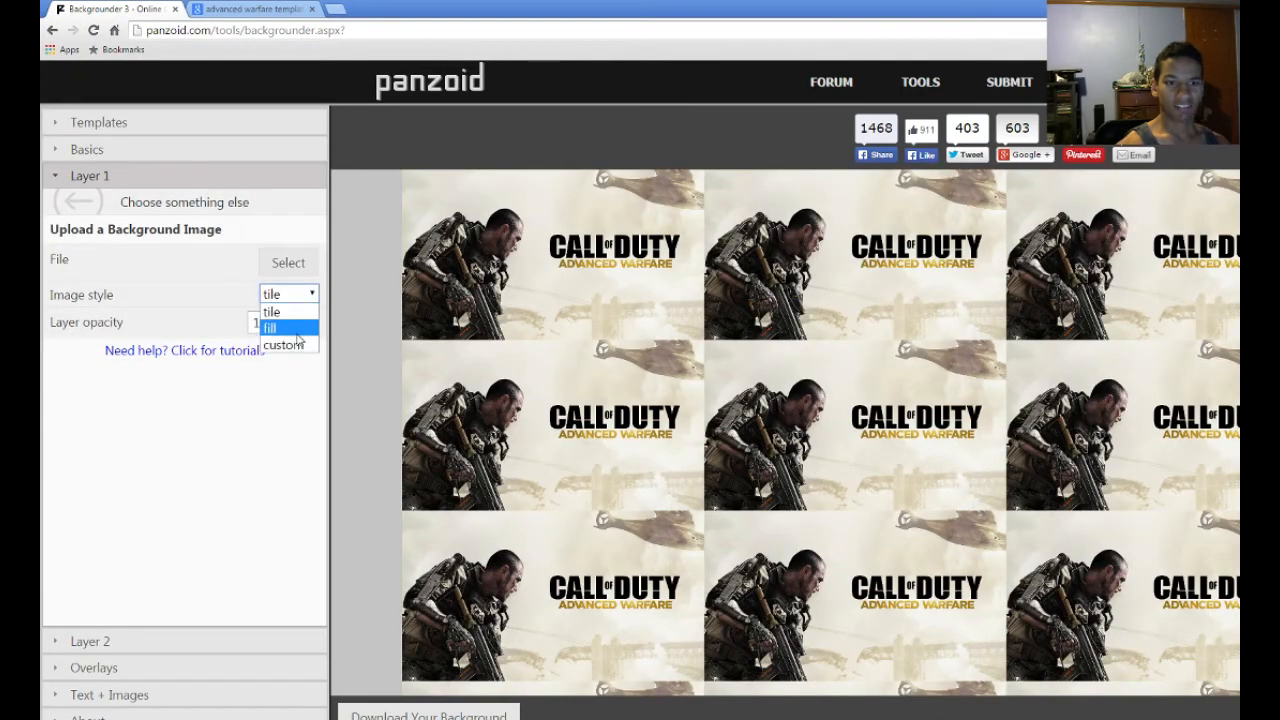
click(297, 330)
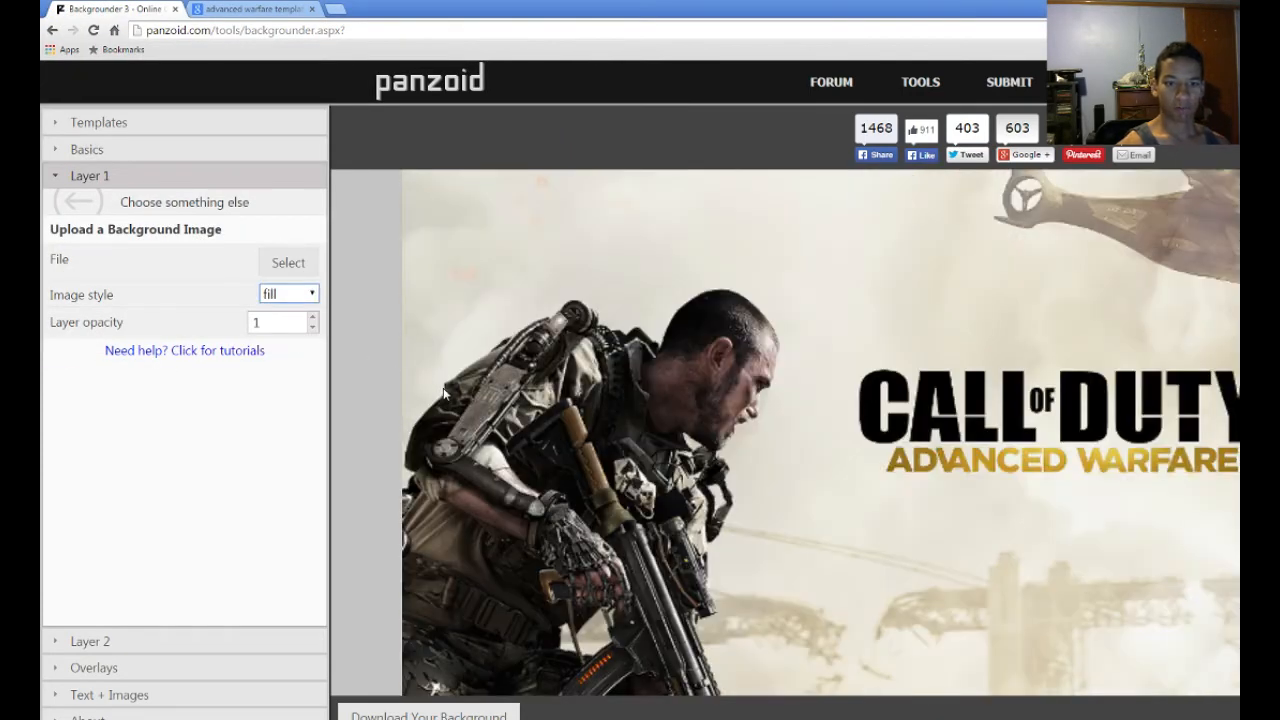
click(300, 268)
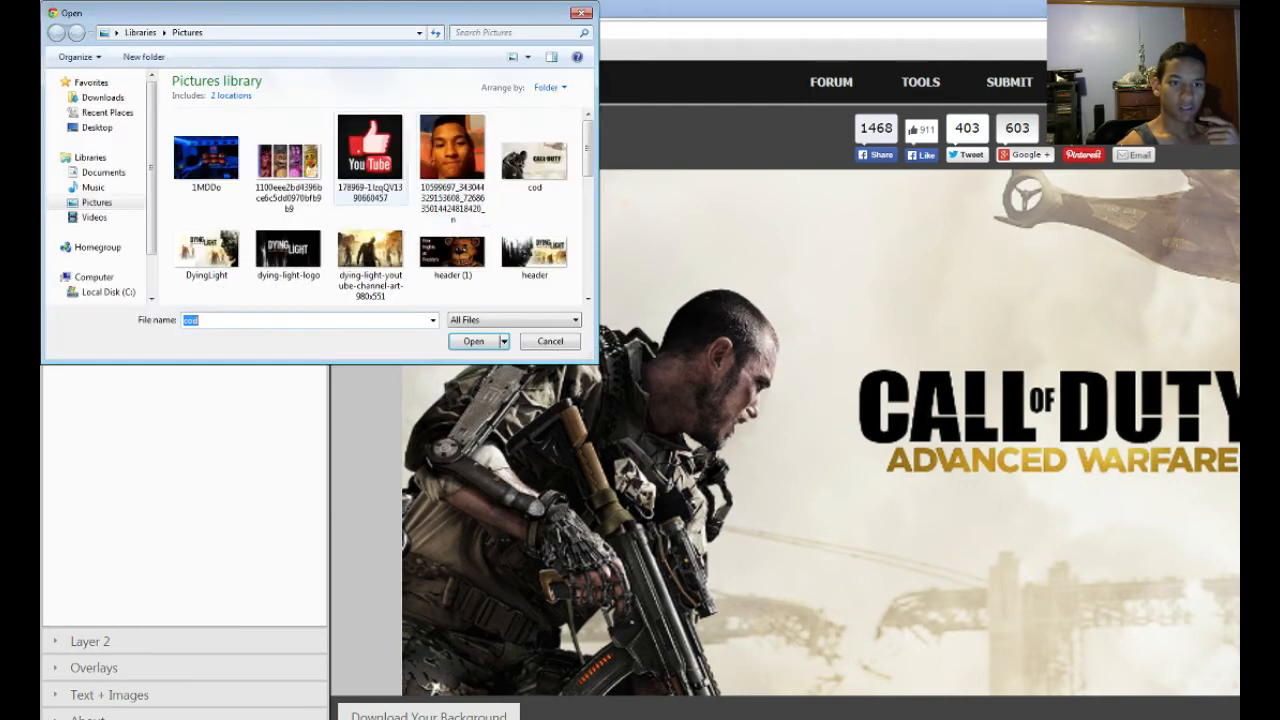
click(549, 341)
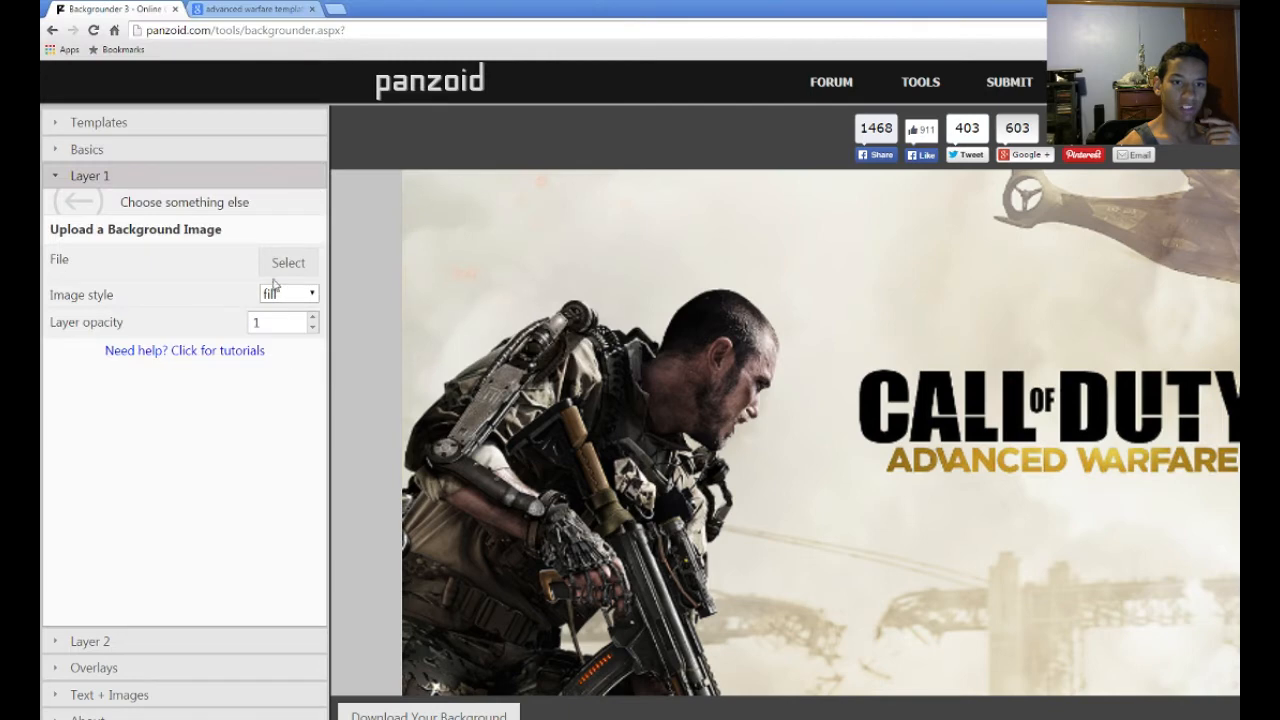
click(293, 295)
click(293, 295)
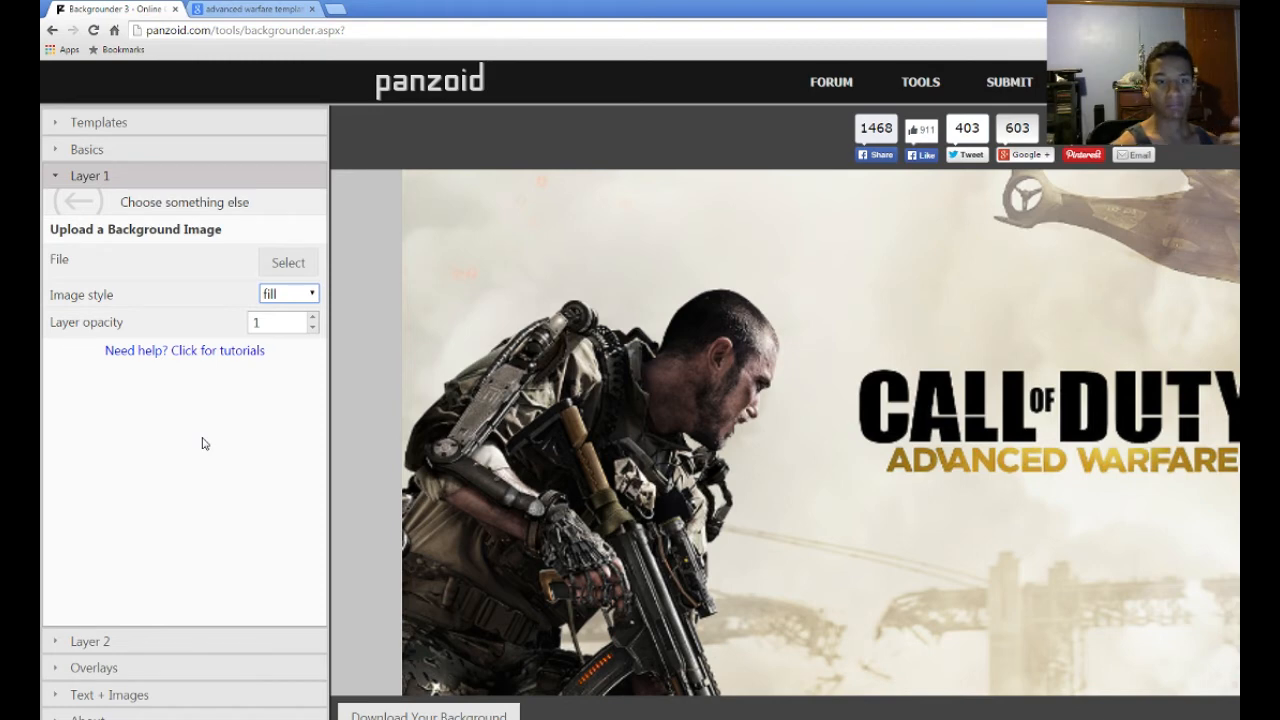
click(163, 645)
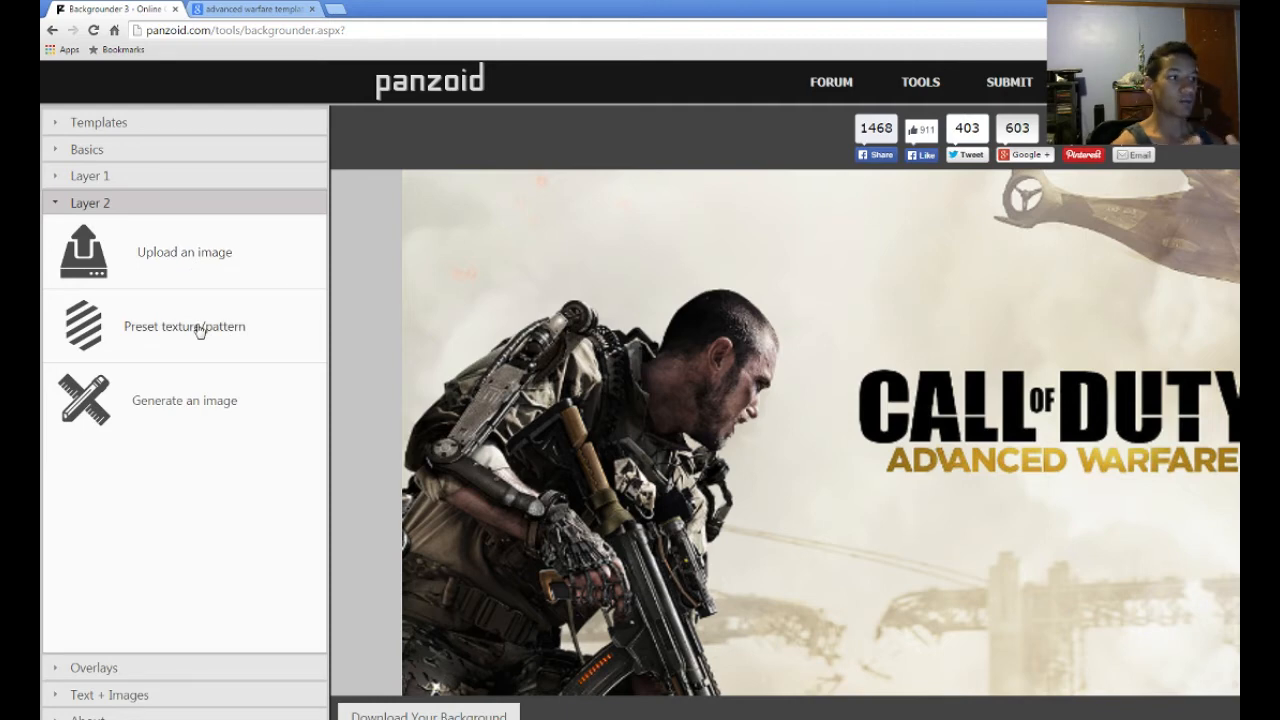
click(115, 667)
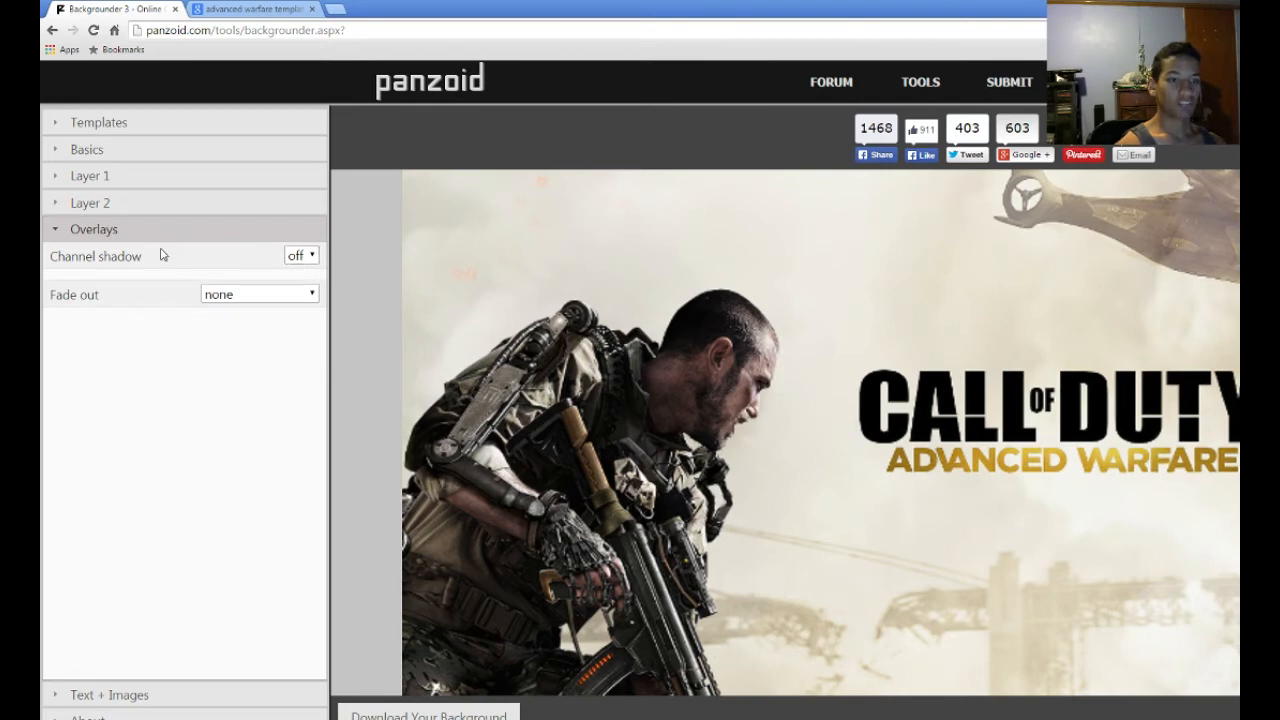
- Add a text element to the thumbnail and change its wording to "Road to 100 - 0"
click(112, 695)
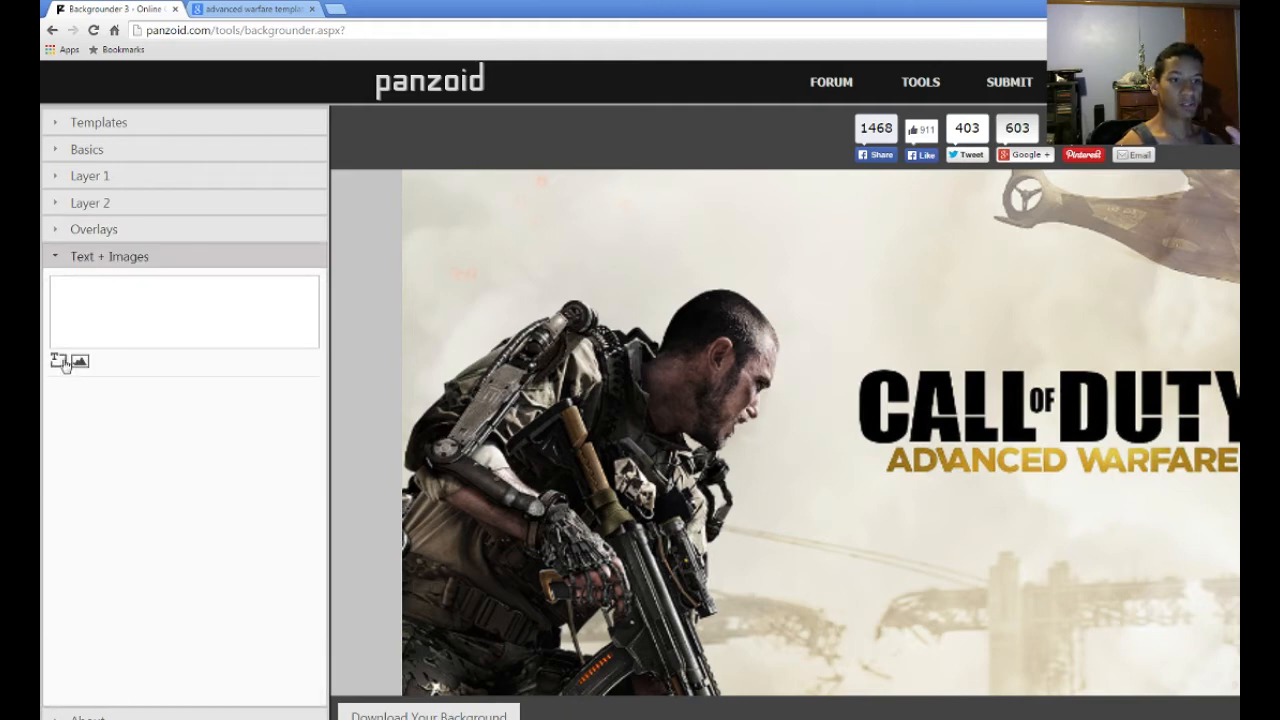
click(59, 362)
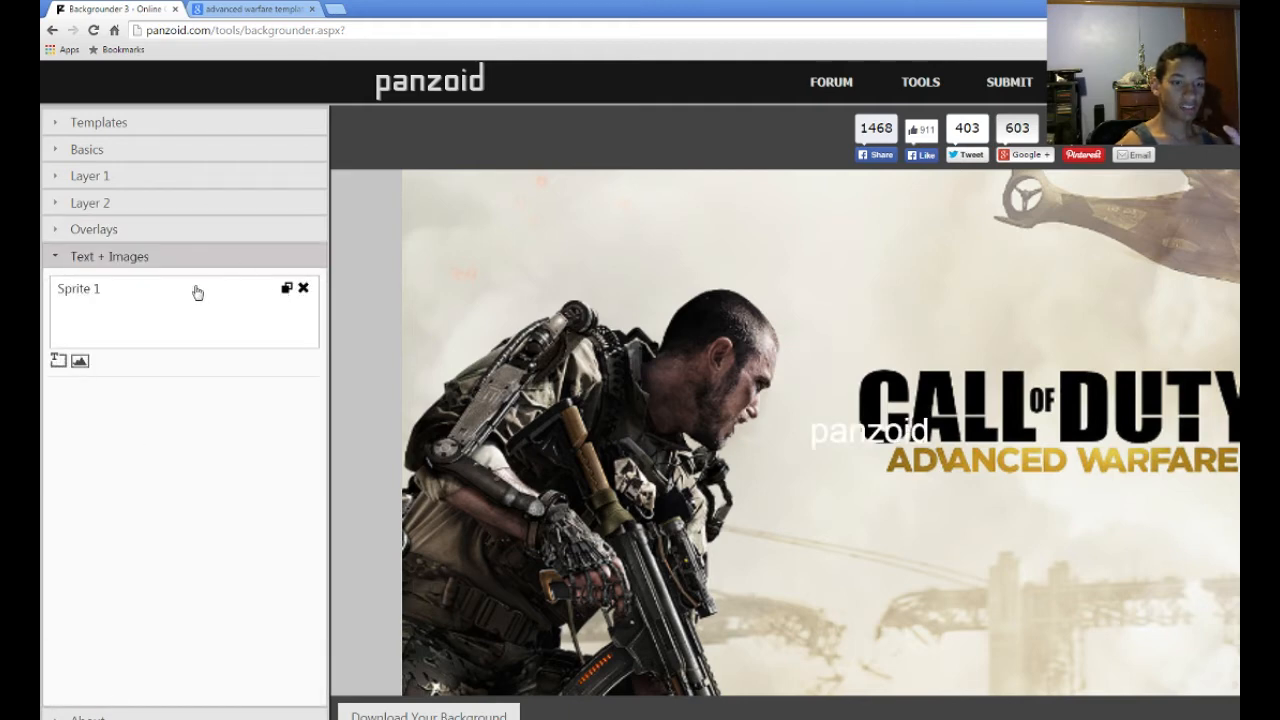
click(192, 292)
double_click(161, 393)
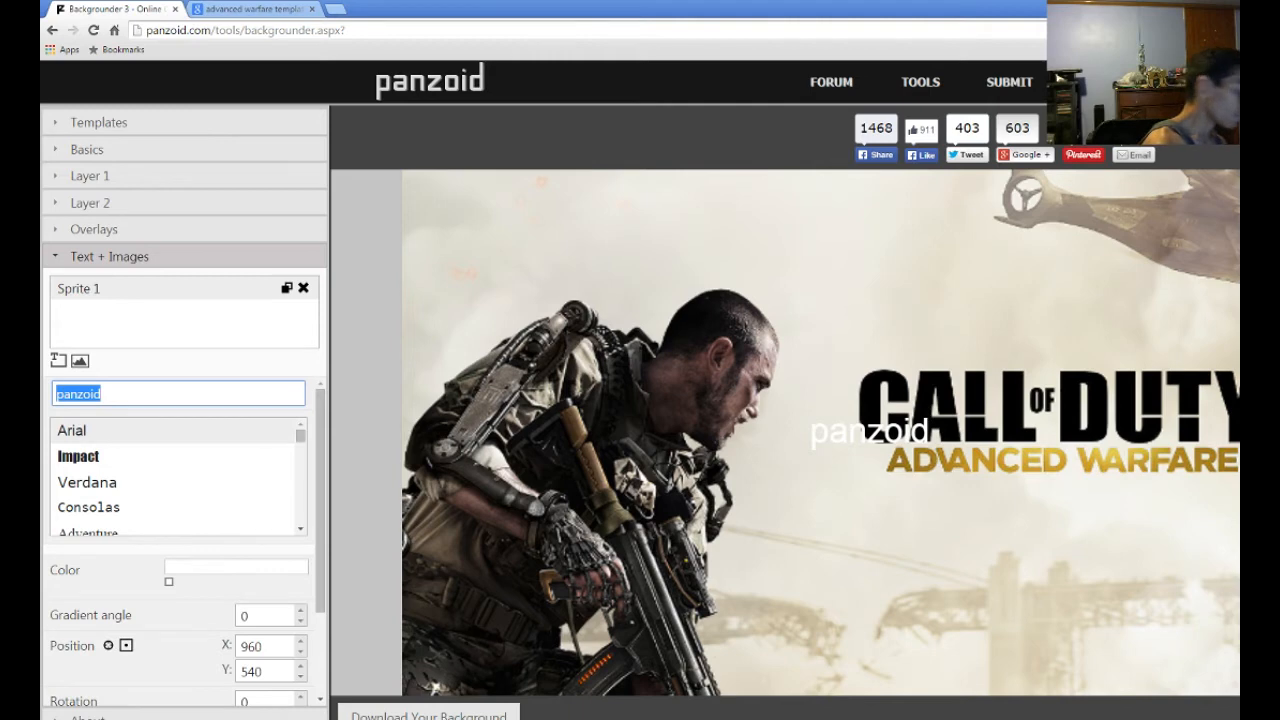
text(Road to 100 - 0)
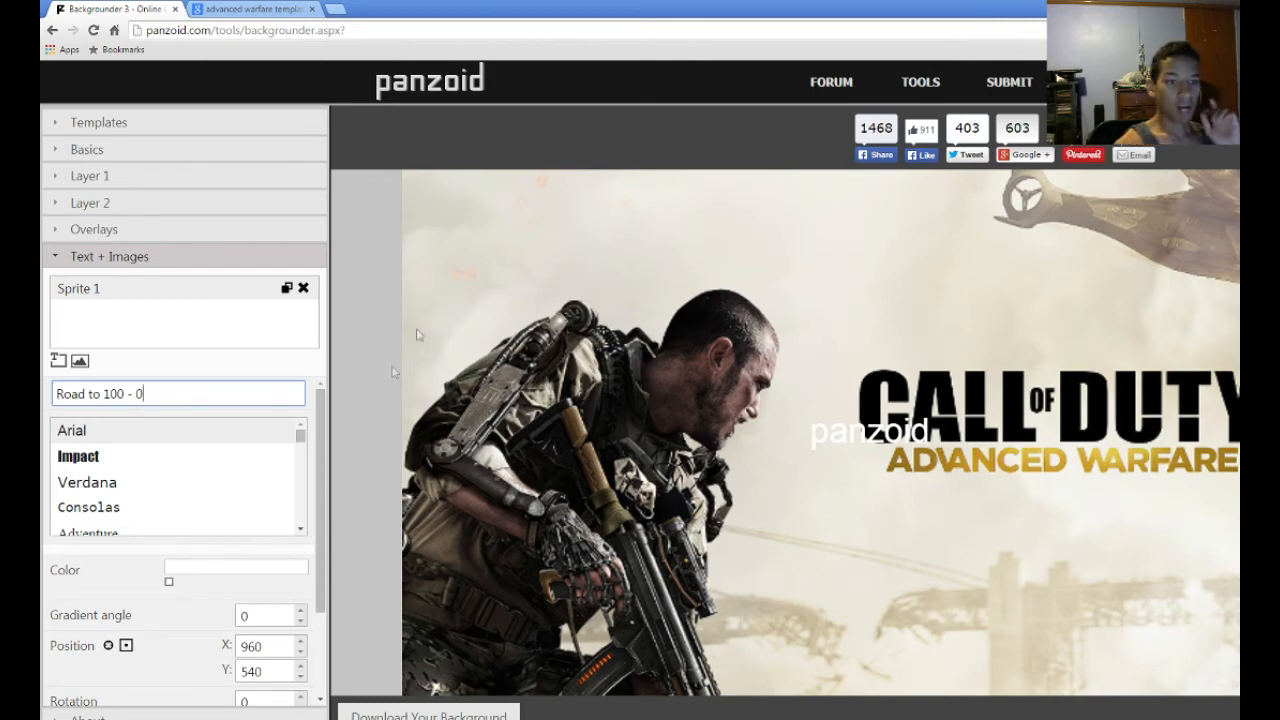
click(277, 418)
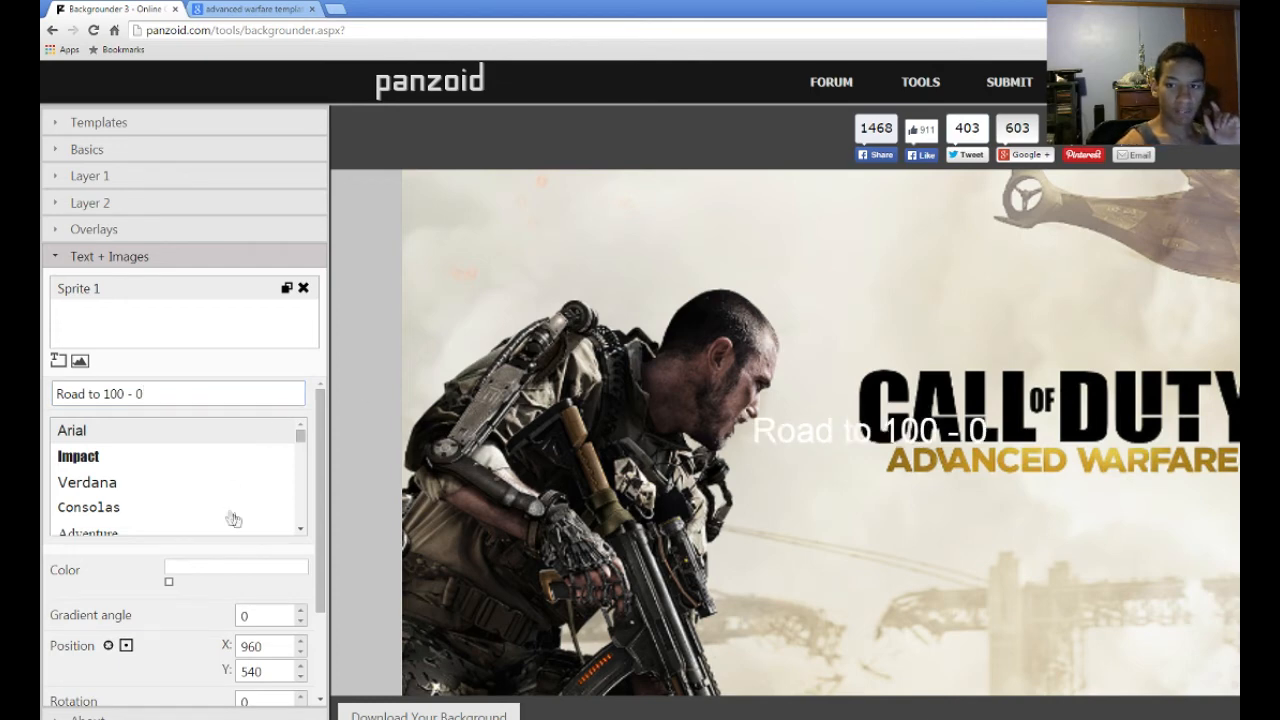
- Color the "Road to 100 - 0" text black (000000) and place it beneath the Advanced Warfare logo at about X 1350, Y 712
drag(845, 437, 815, 232)
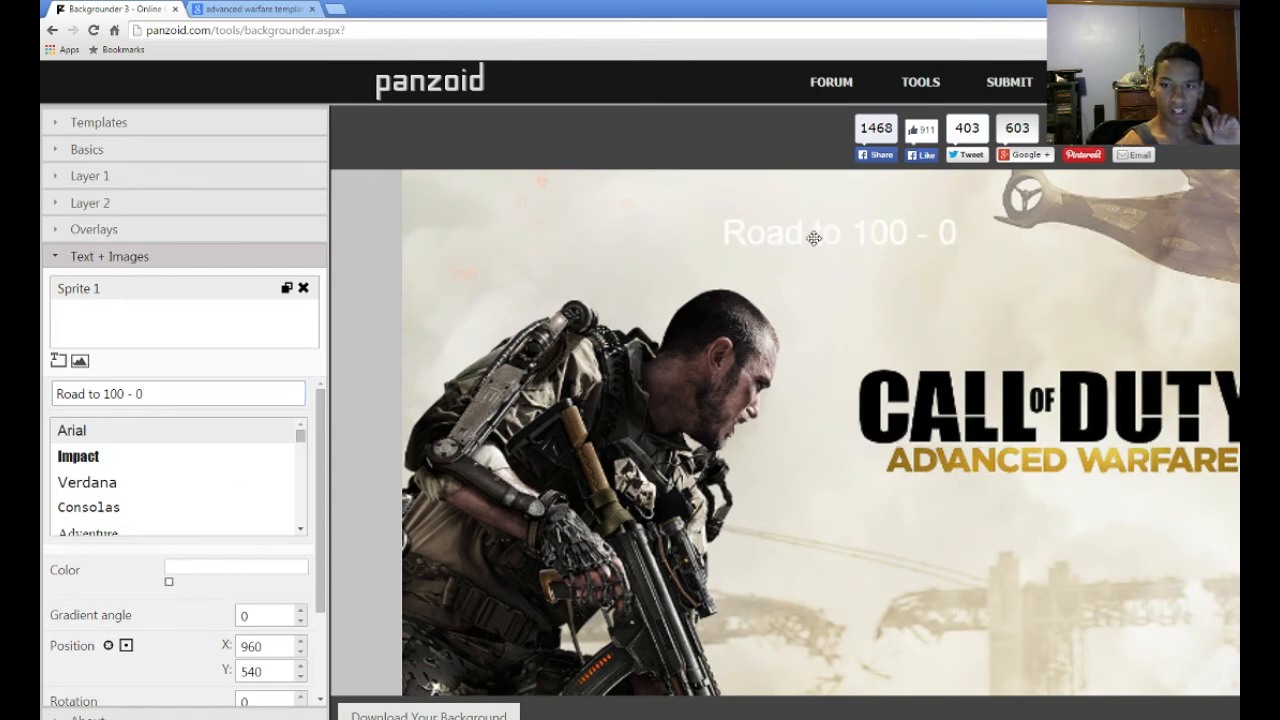
click(169, 587)
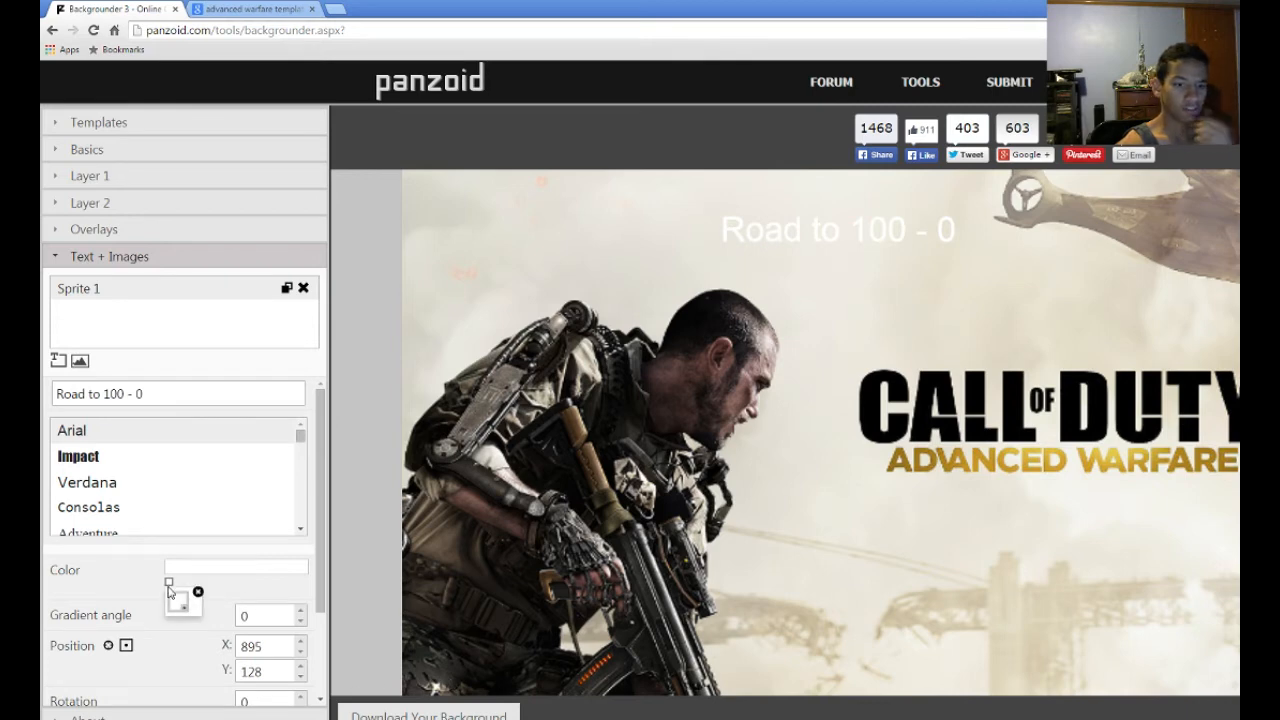
click(182, 606)
drag(203, 463, 171, 514)
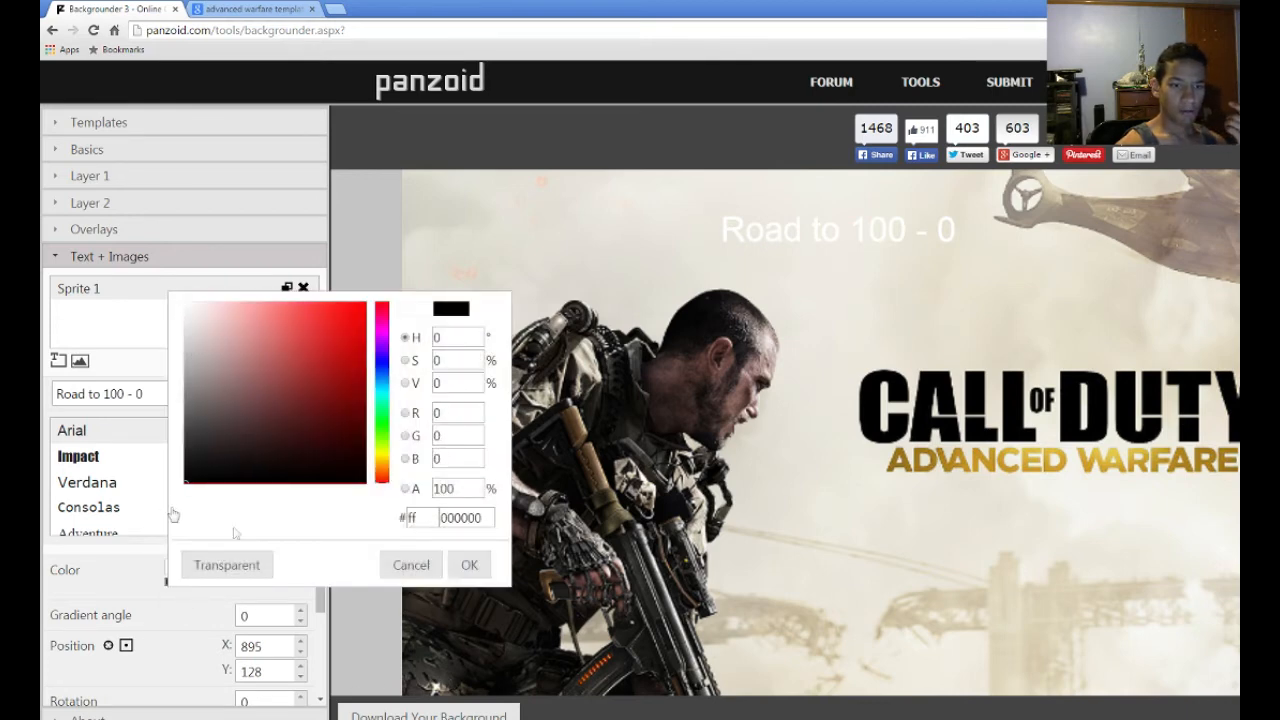
click(395, 568)
drag(826, 232, 1108, 523)
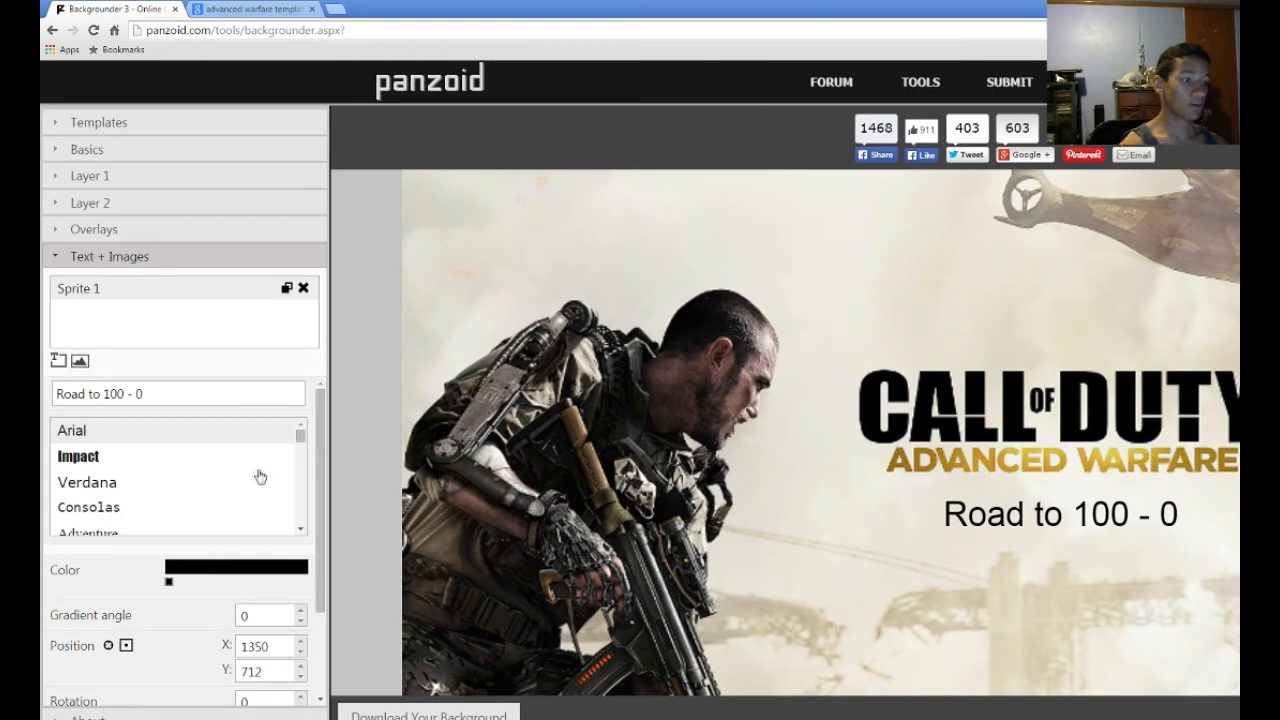
- Try the Impact, Verdana, Adventure, Almonte Snow, barcode and Basica fonts on the "Road to 100 - 0" text
click(224, 455)
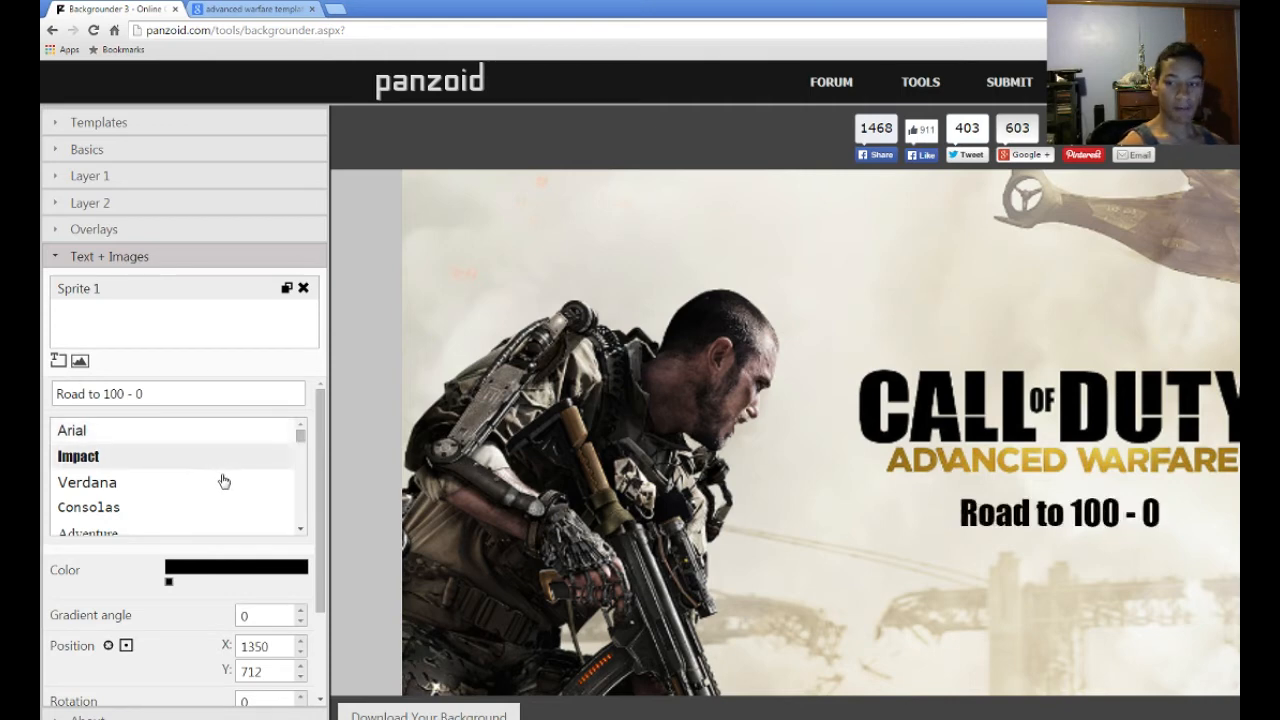
click(224, 481)
click(300, 530)
click(300, 530)
click(300, 530)
click(165, 457)
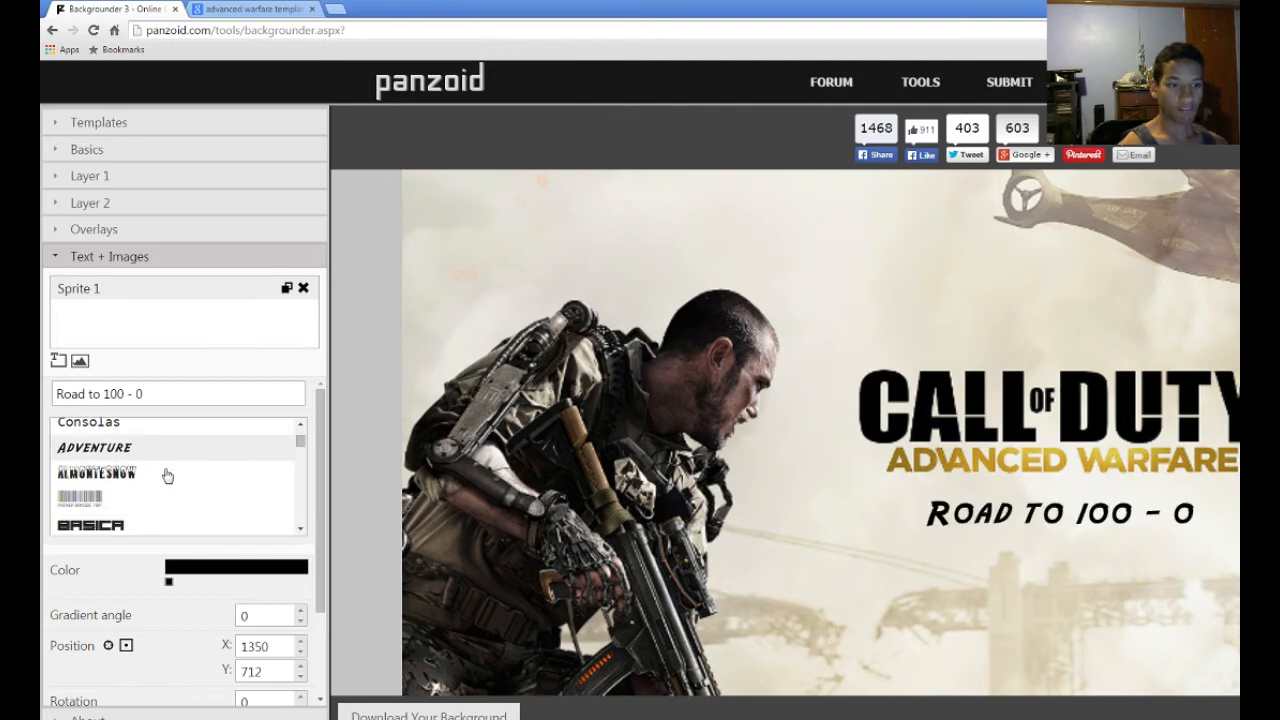
click(167, 473)
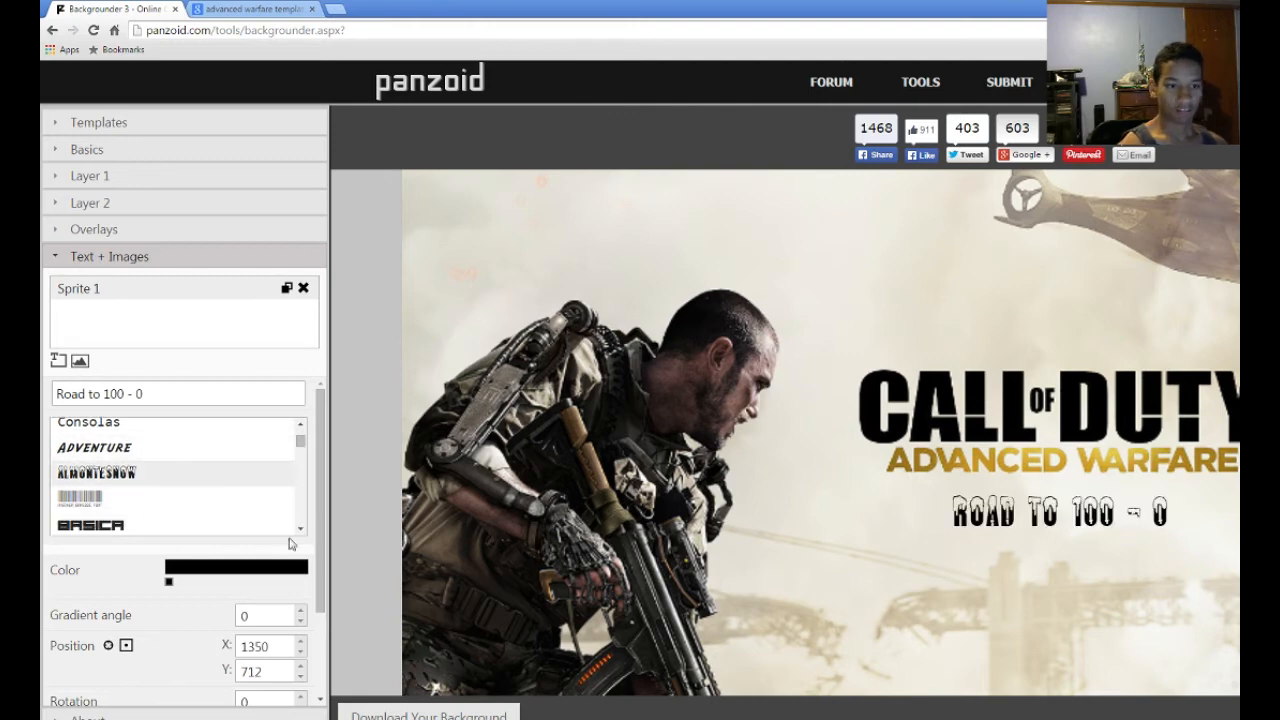
click(178, 498)
click(118, 527)
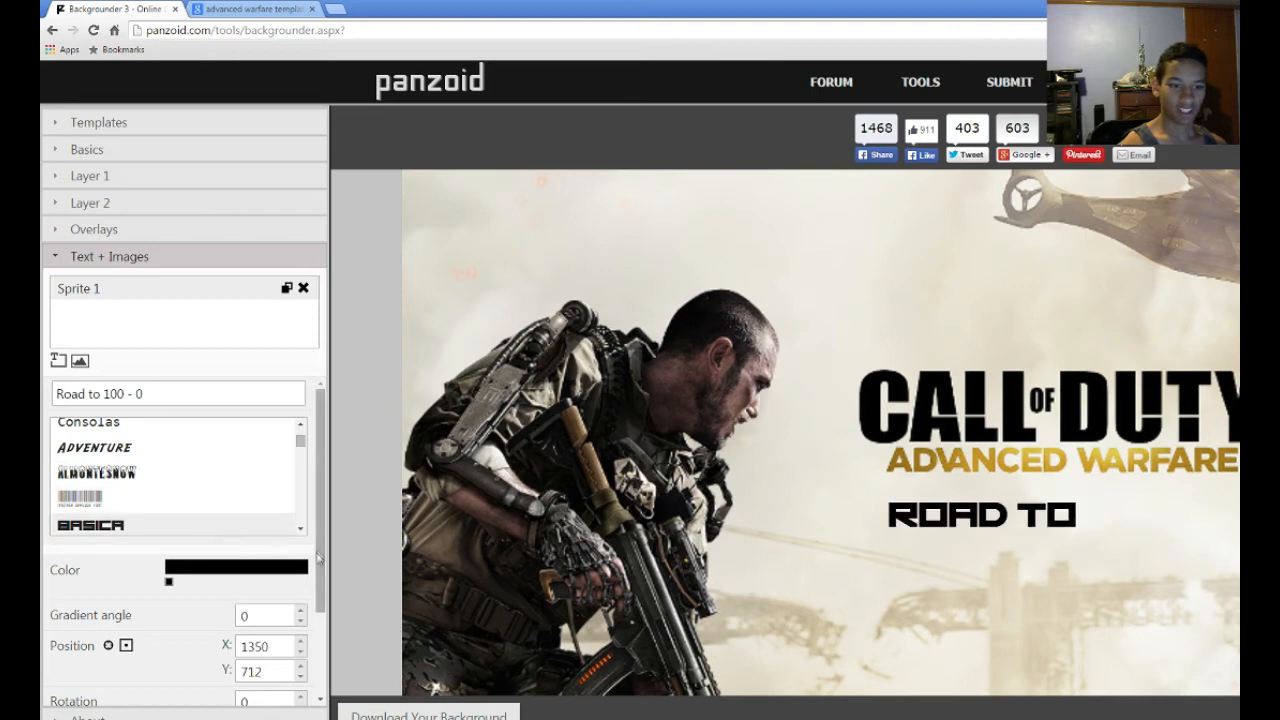
- Try the Bebas, Birmingham and borisblackbloxx fonts on the "Road to 100 - 0" text
click(300, 531)
click(300, 531)
scroll(300, 531, down, 3)
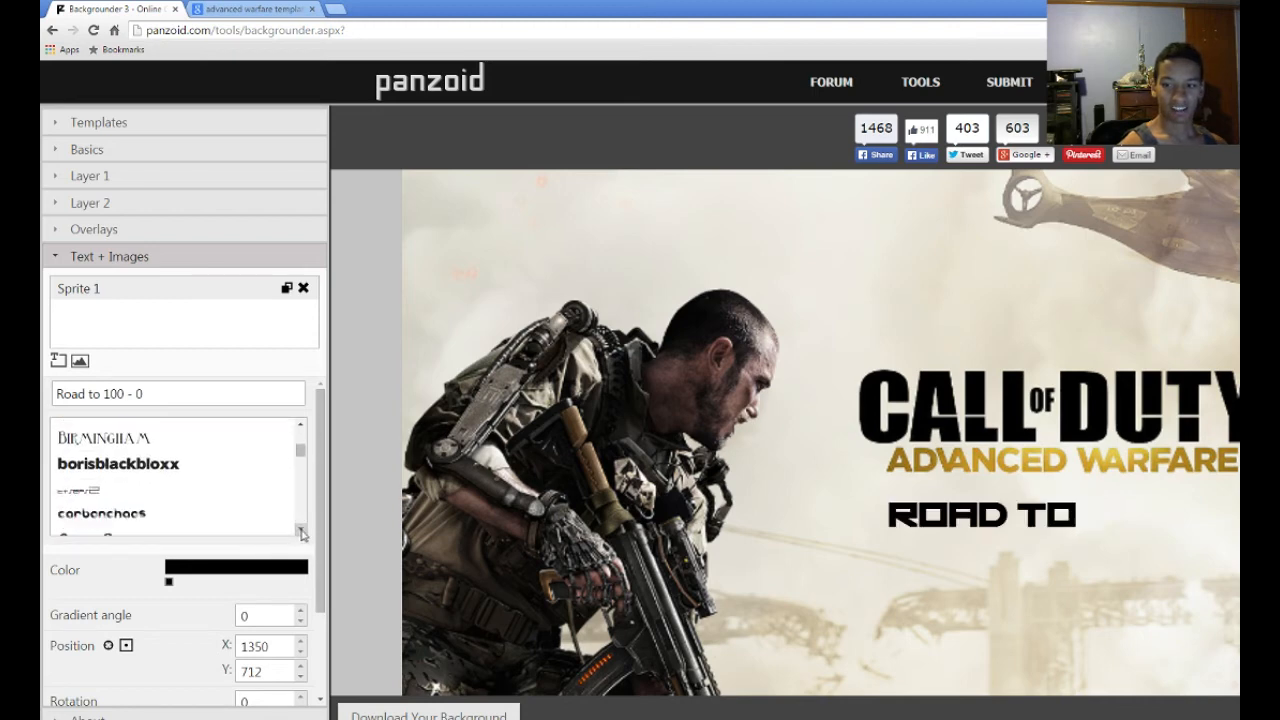
click(300, 426)
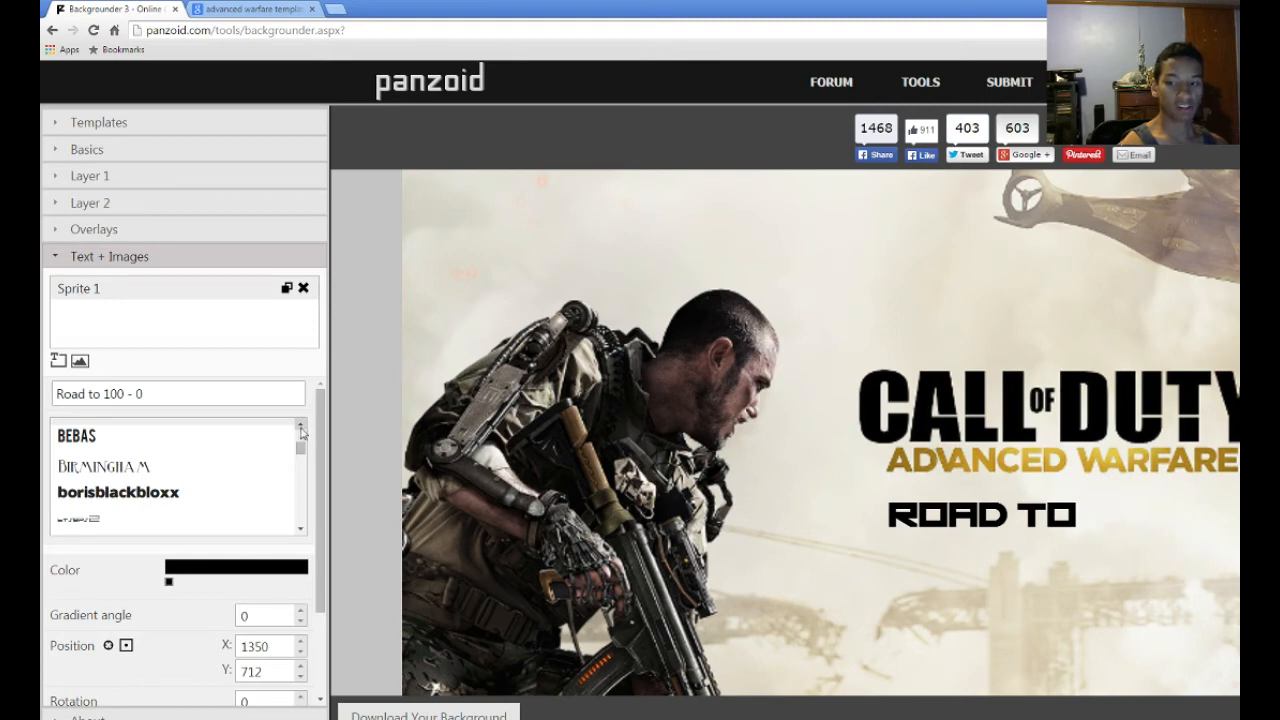
click(135, 446)
click(135, 467)
click(130, 491)
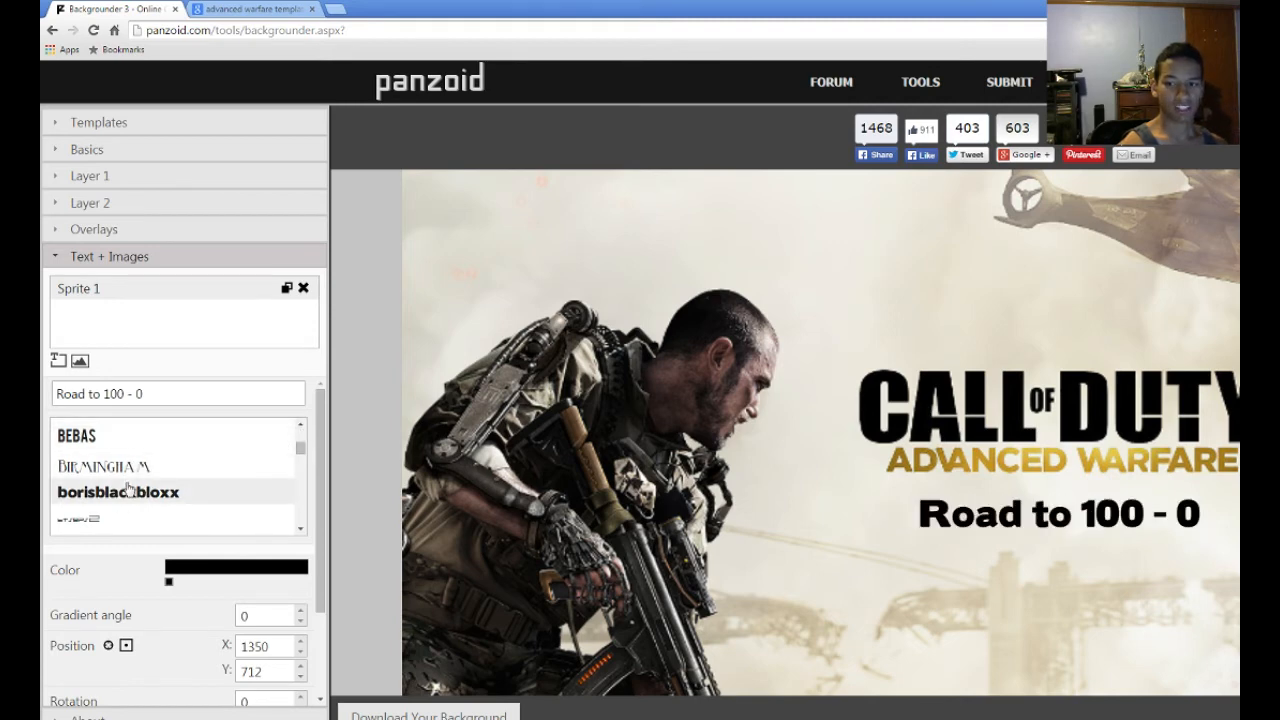
- Set the font of the "Road to 100 - 0" text to carbonchaos
click(300, 528)
scroll(155, 474, down, 1)
click(163, 484)
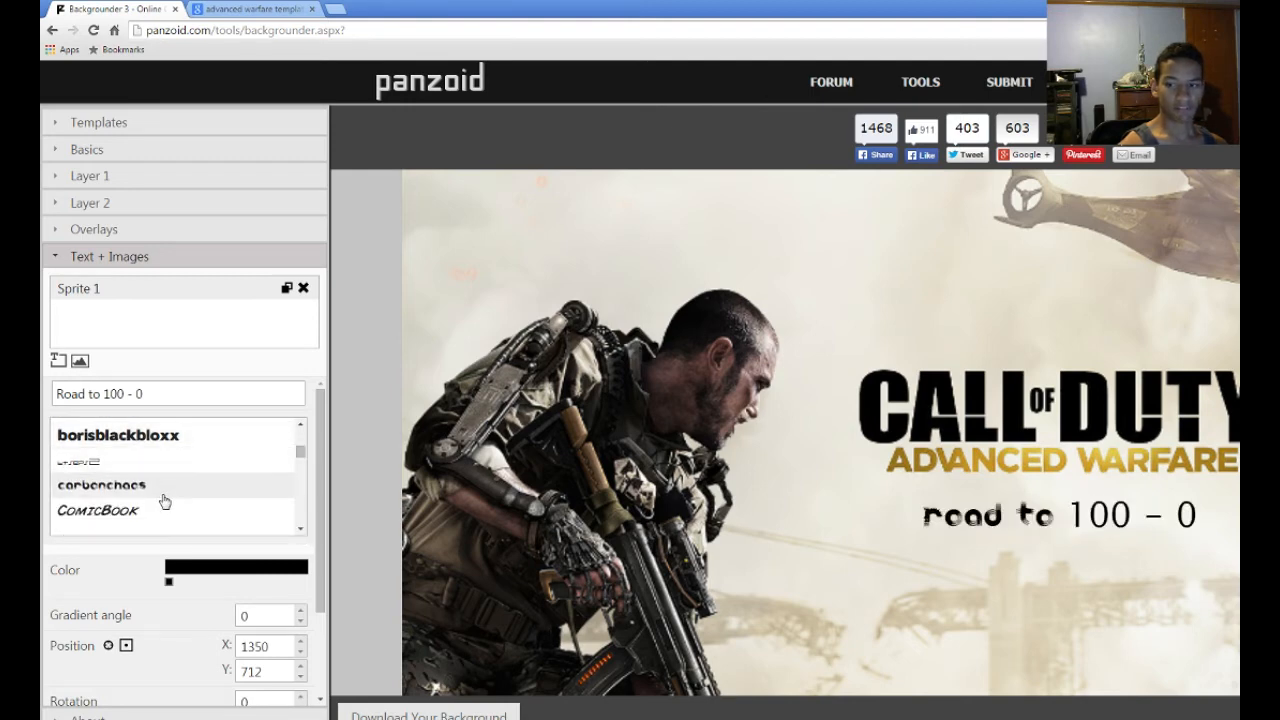
- Try the ComicBook, cs and Danger Diabolik fonts on the "Road to 100 - 0" text and set it to Dirtyego
click(212, 514)
click(302, 530)
click(303, 537)
click(165, 484)
click(163, 508)
click(164, 531)
click(175, 513)
click(171, 531)
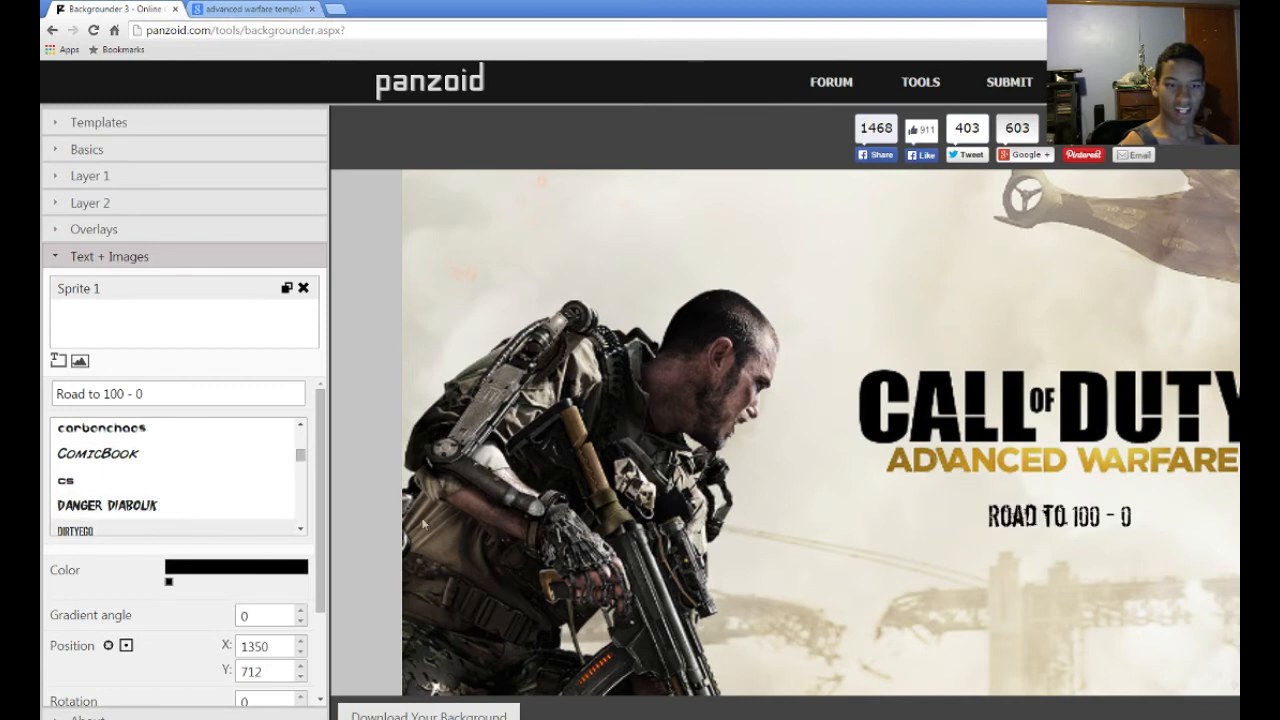
- Try gradient angles such as 55 on the "Road to 100 - 0" text, return the angle to 0 and keep color 000000
scroll(167, 659, down, 1)
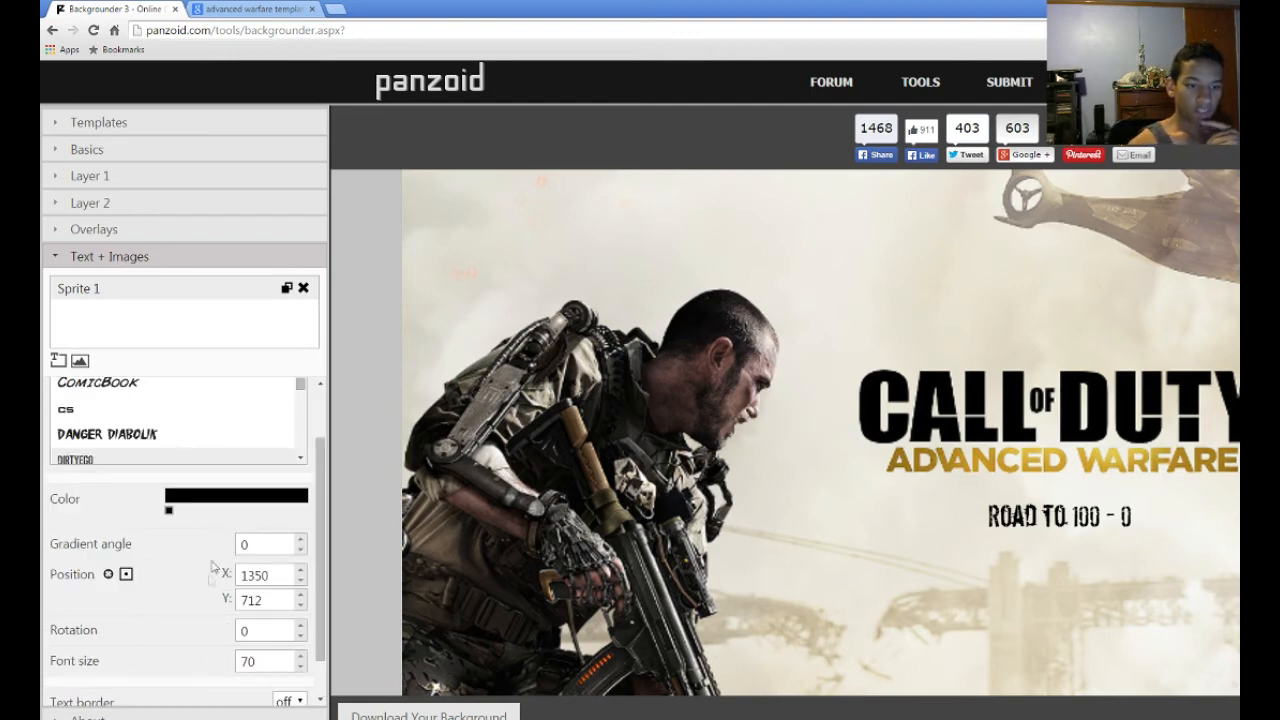
click(302, 540)
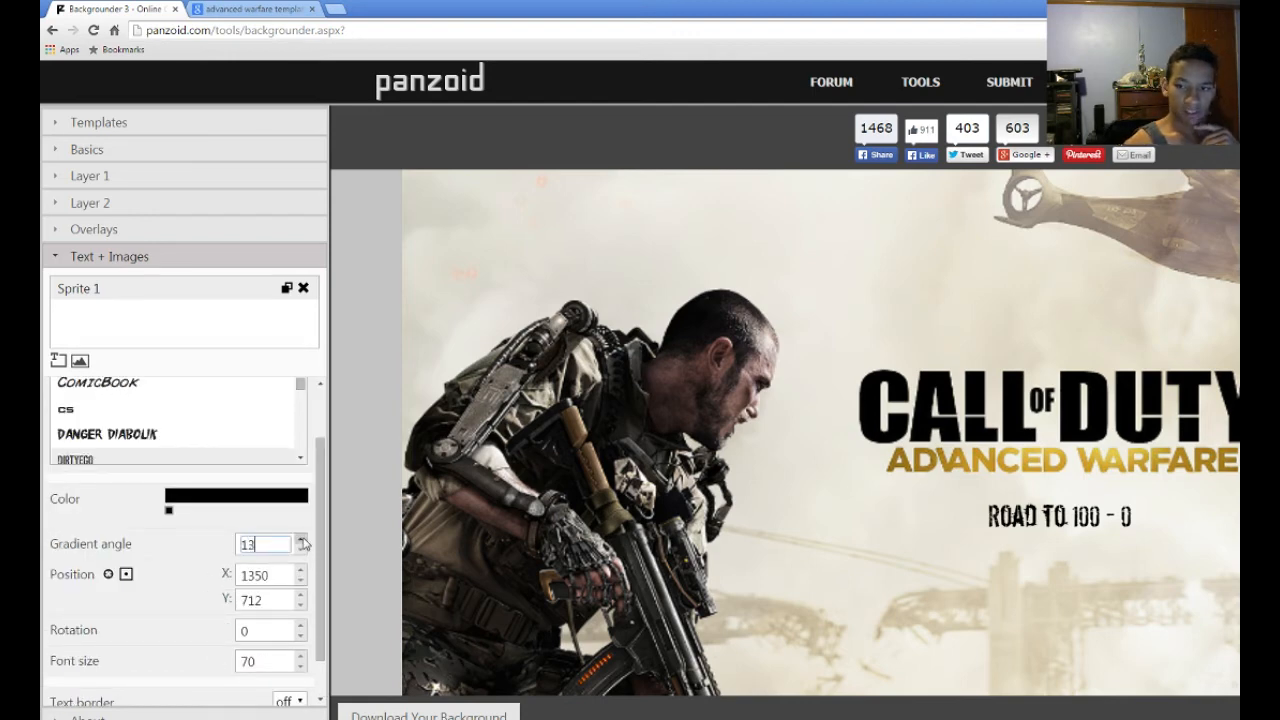
click(302, 540)
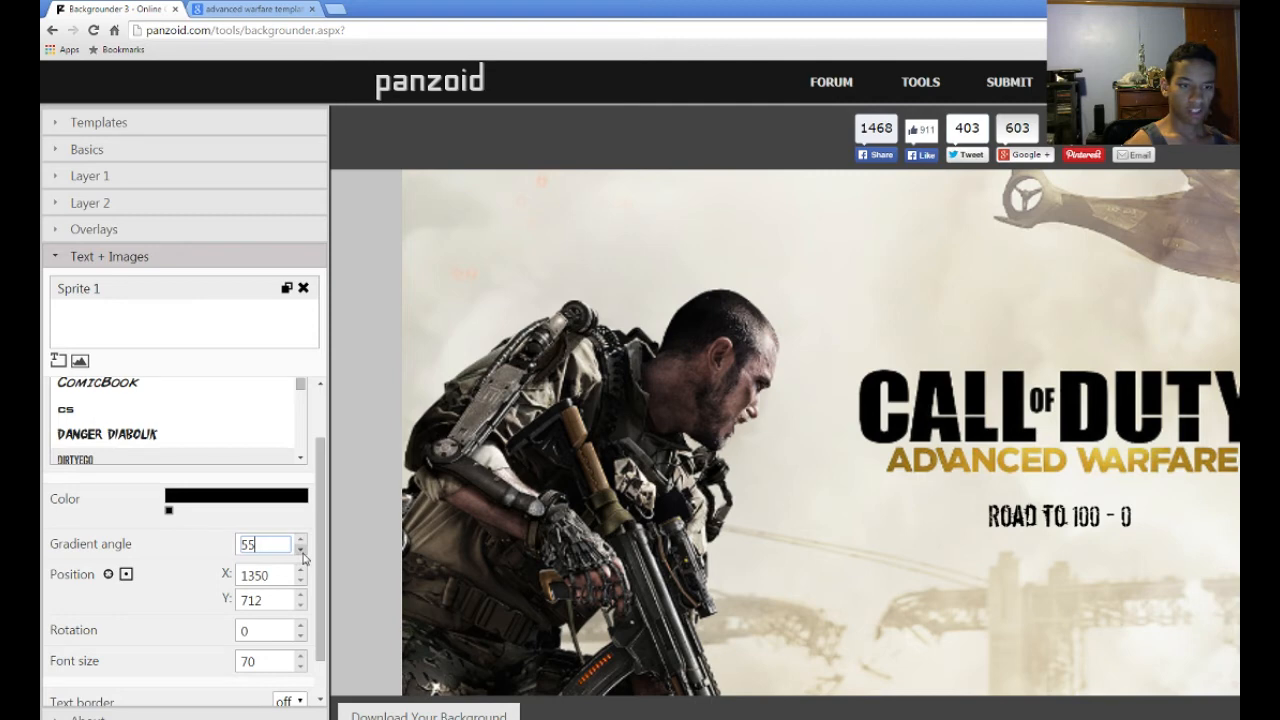
click(301, 552)
click(169, 511)
click(182, 533)
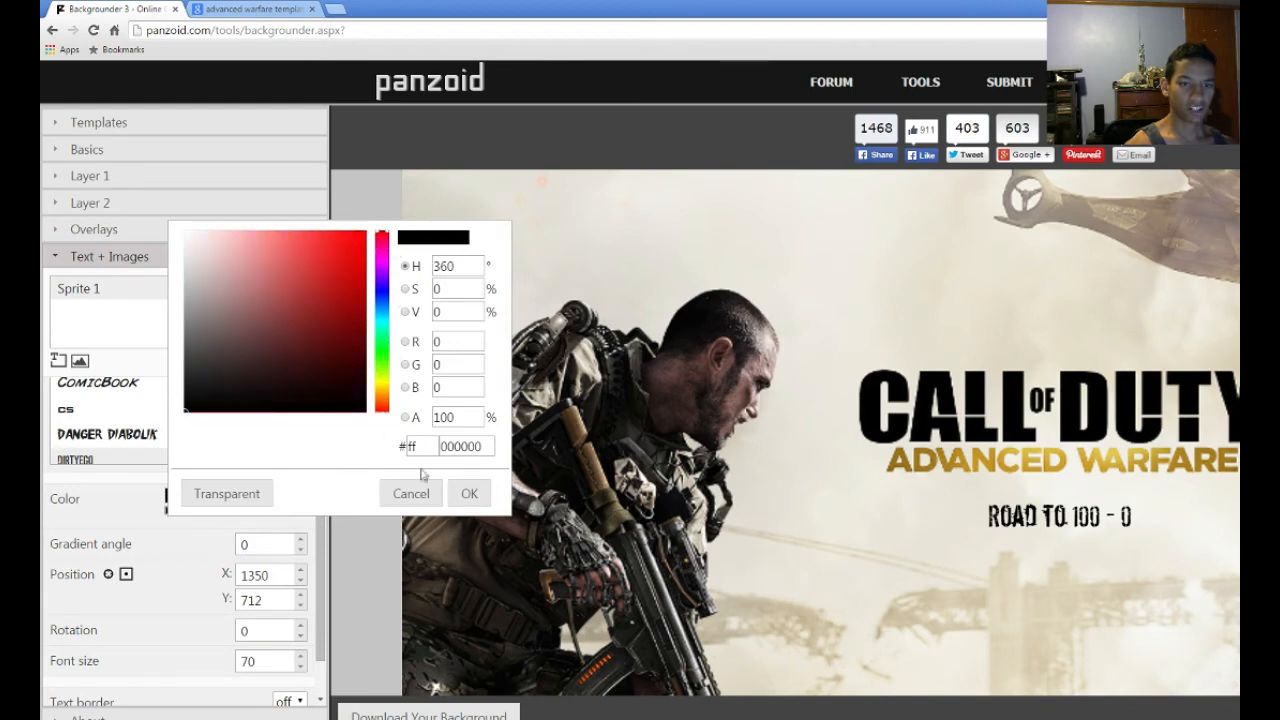
click(470, 492)
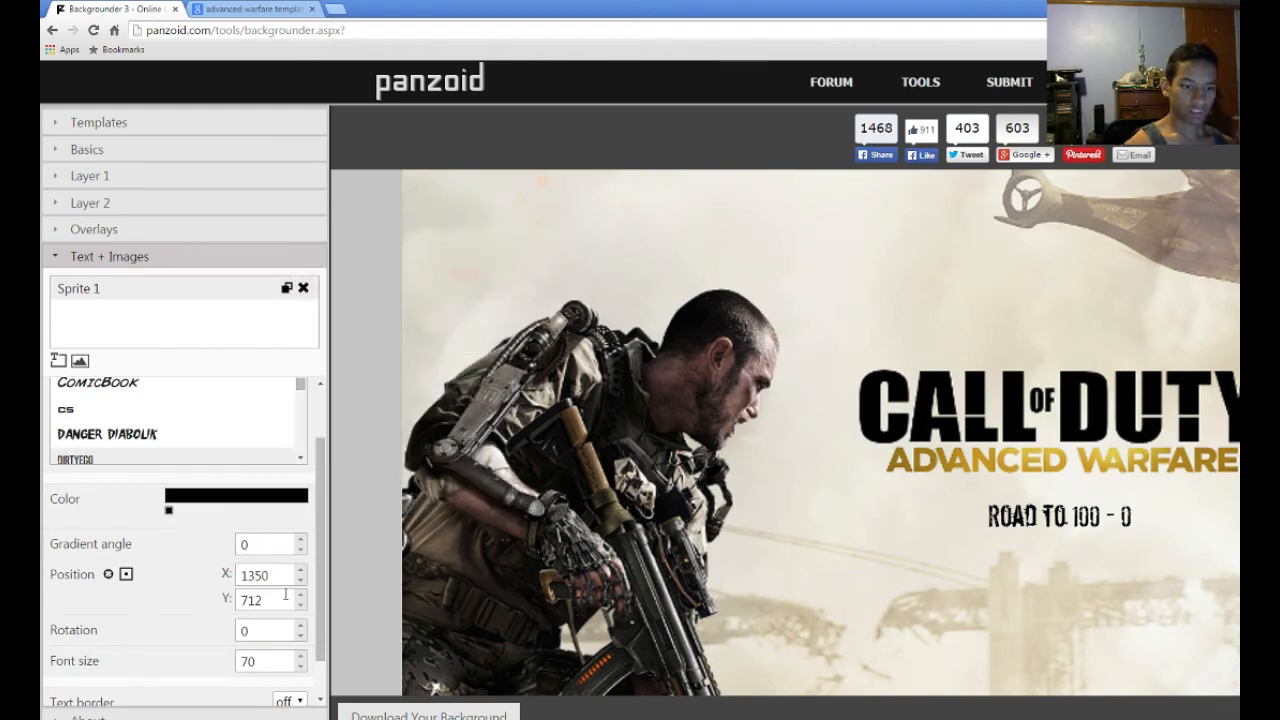
- Nudge the "Road to 100 - 0" text to X 1355 and raise it closer to the logo at about Y 682
click(301, 569)
click(301, 569)
click(301, 569)
click(301, 569)
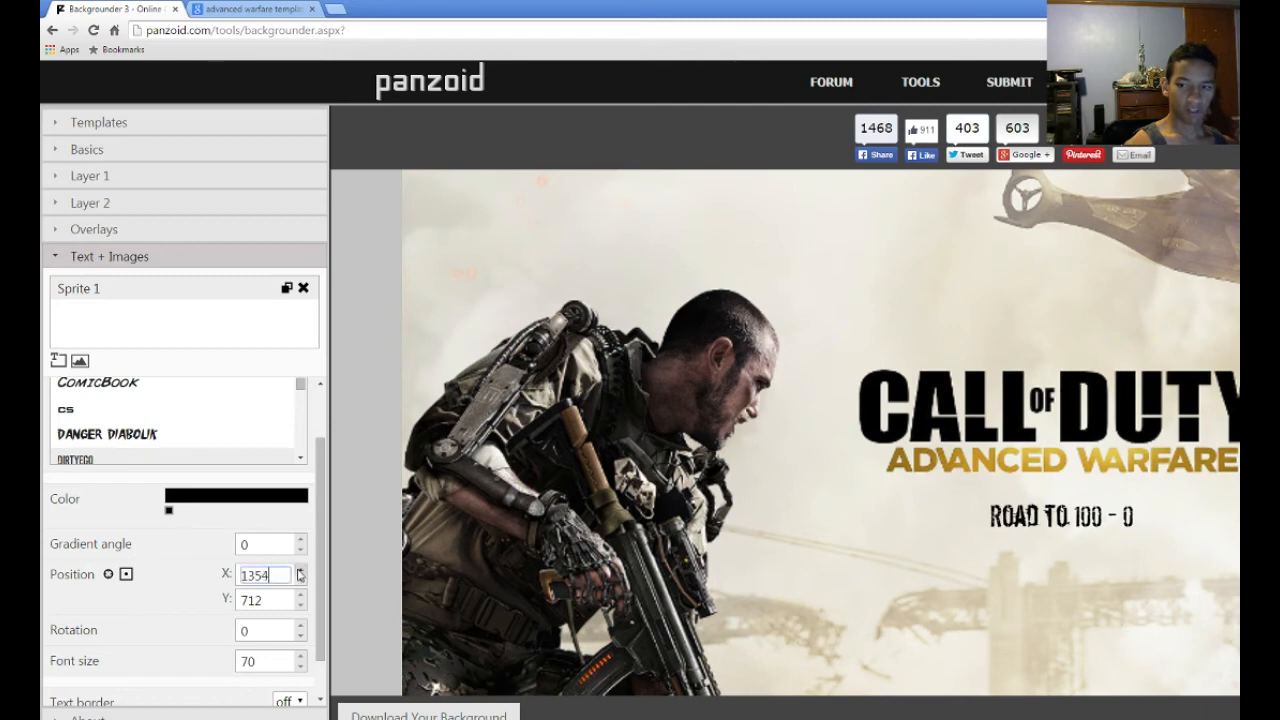
click(300, 582)
click(300, 582)
click(300, 582)
click(300, 582)
mouse_move(1064, 516)
mouse_down()
mouse_move(1017, 517)
mouse_move(1065, 517)
mouse_move(1064, 501)
mouse_up()
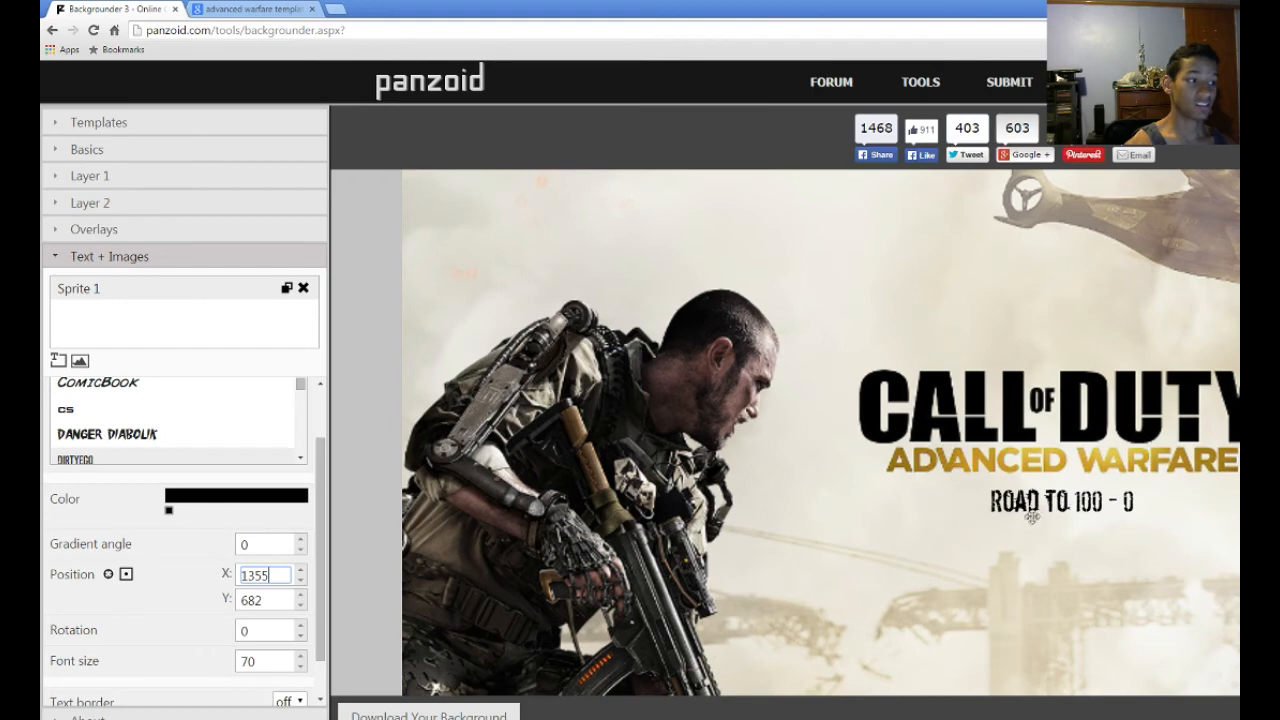
- Try rotating the "Road to 100 - 0" text to 24 degrees and return its rotation to 0
click(301, 627)
click(300, 637)
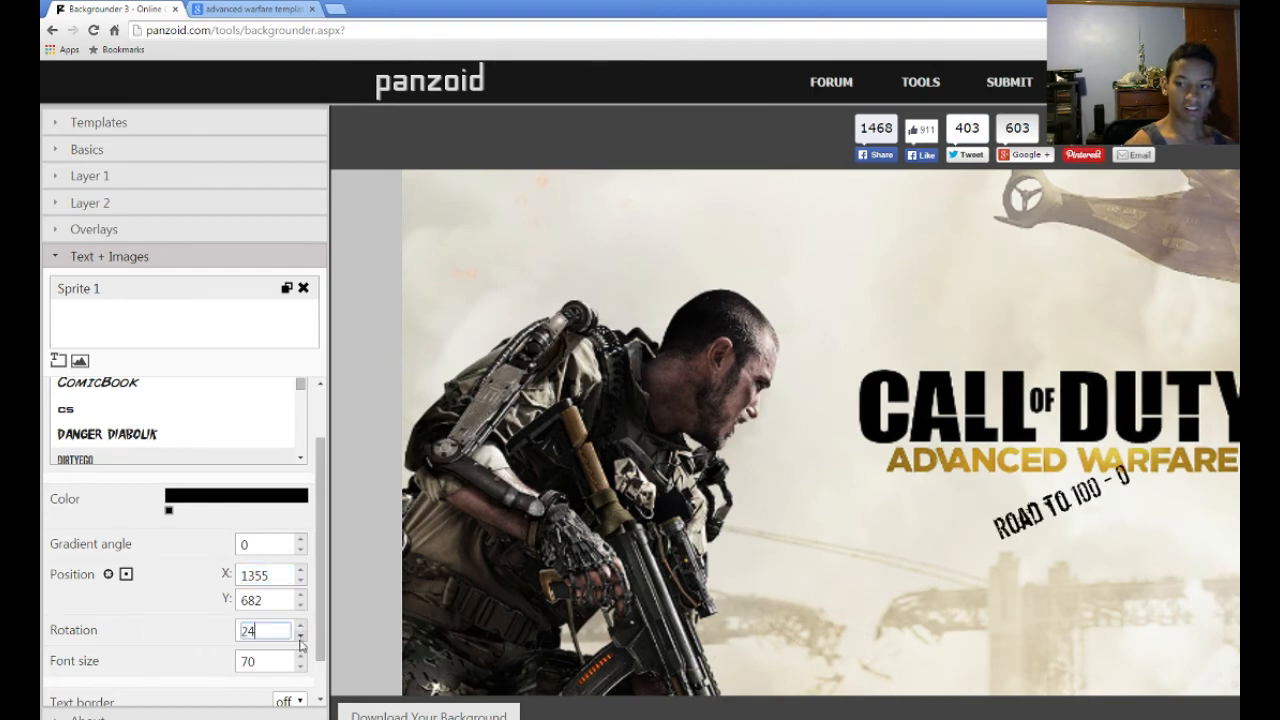
click(300, 640)
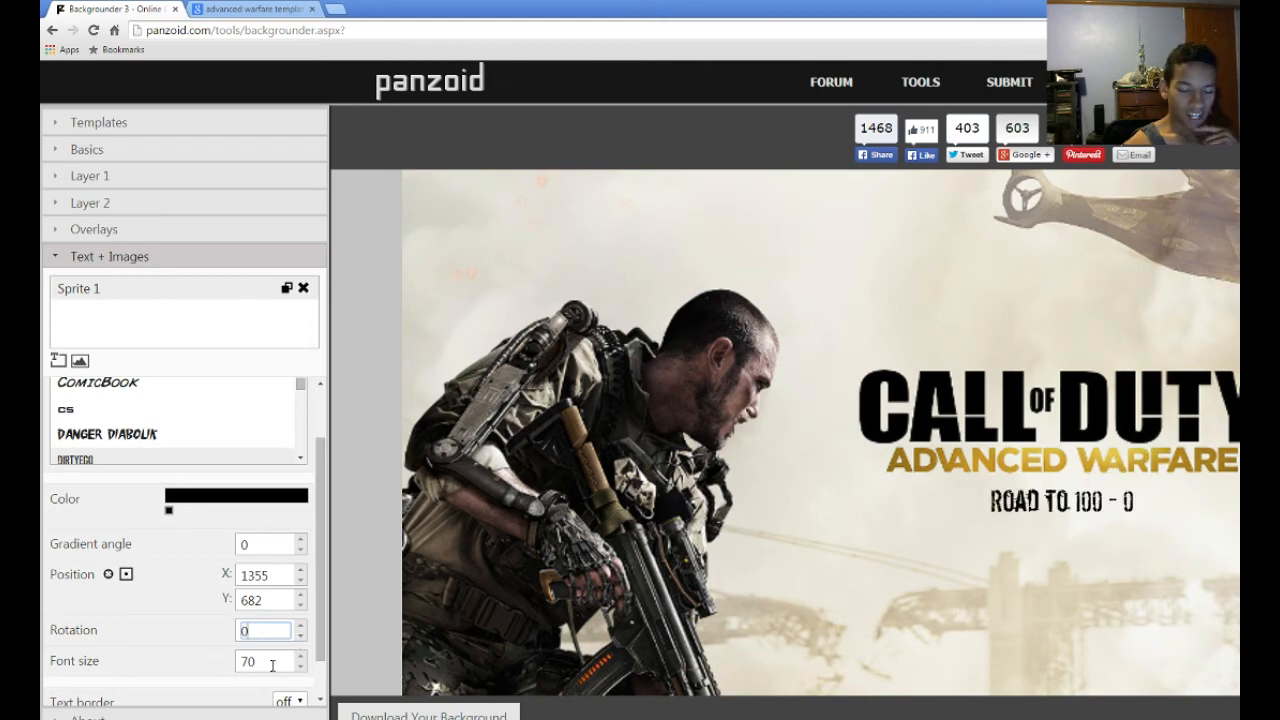
- Enlarge the "Road to 100 - 0" text to font size 172 and move it down to about Y 724
click(298, 657)
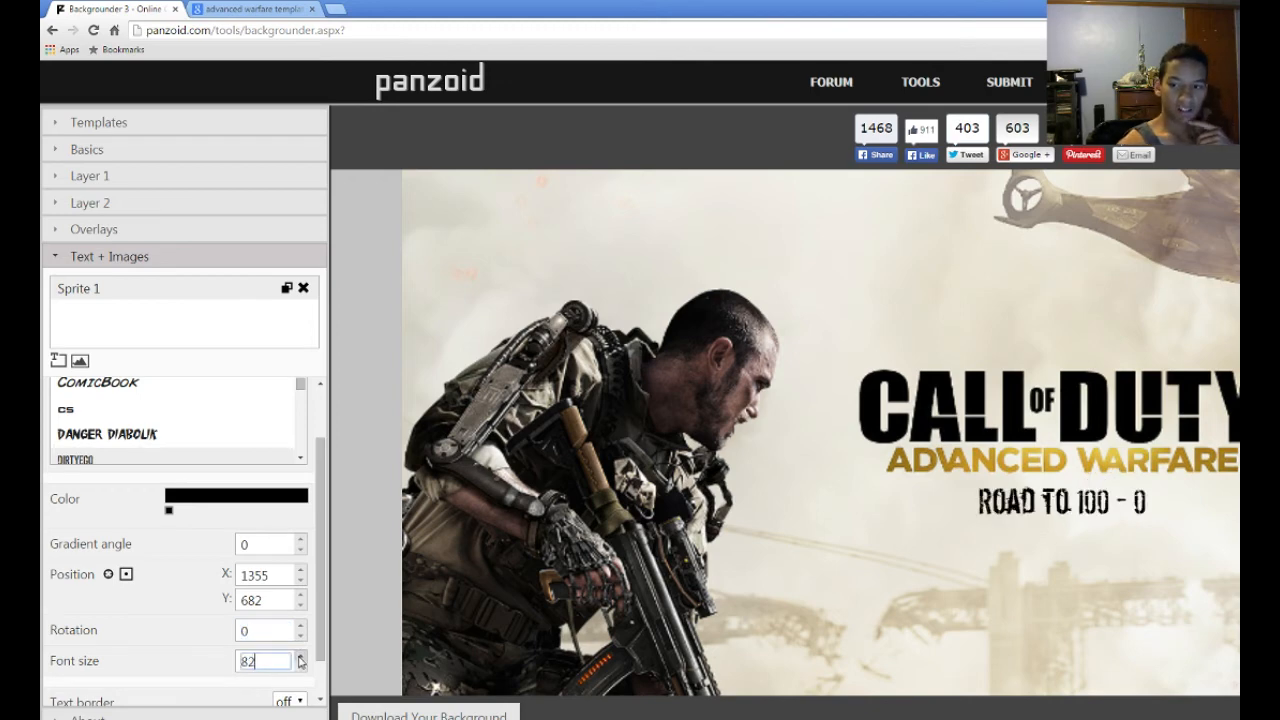
click(300, 657)
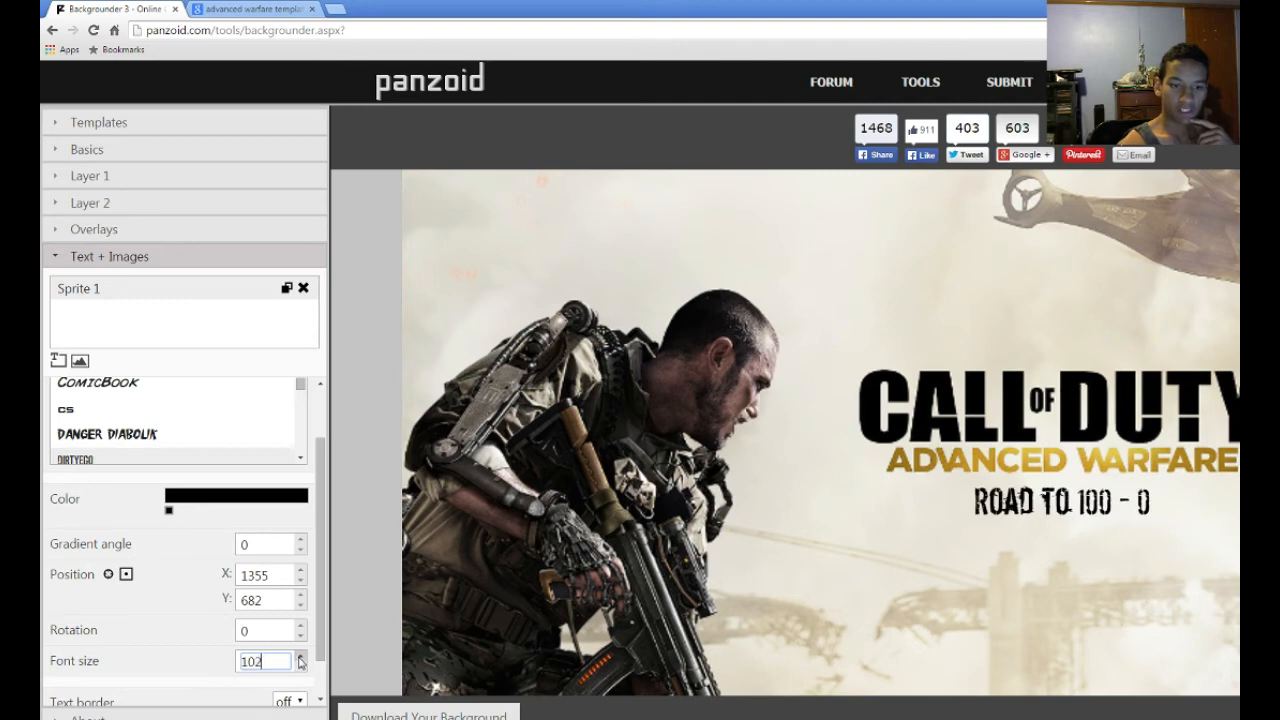
click(300, 662)
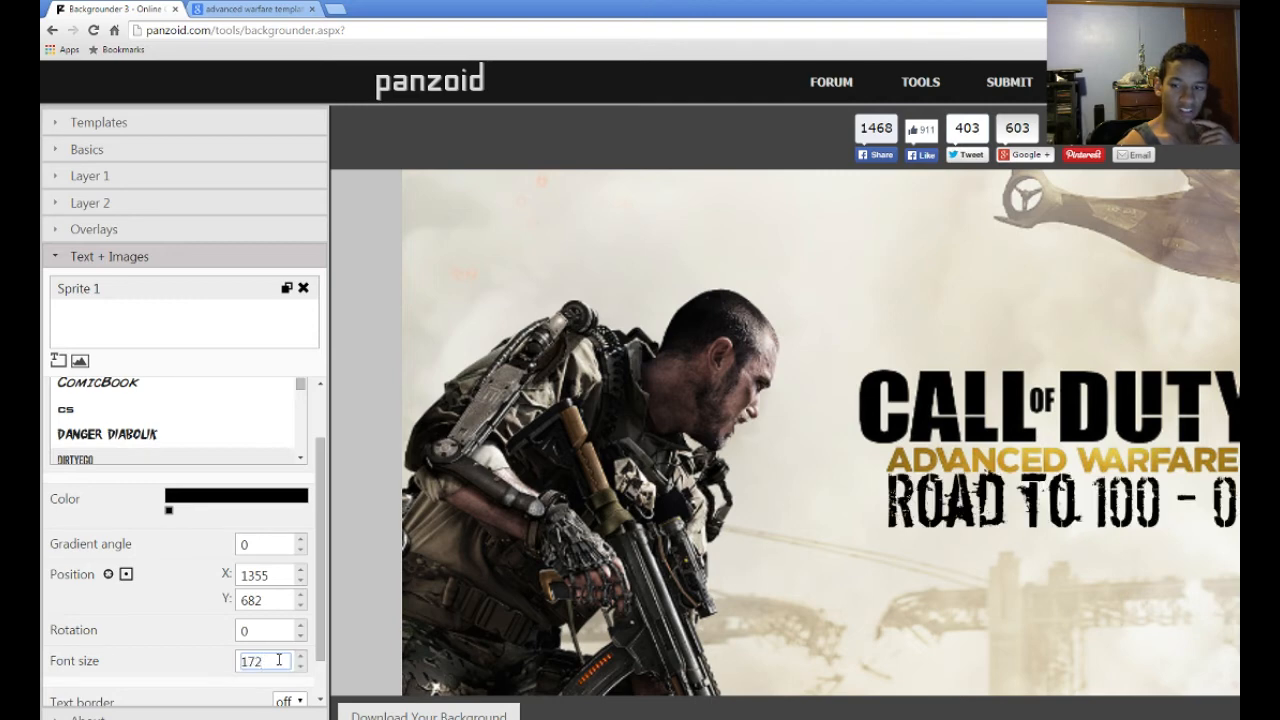
scroll(157, 655, down, 1)
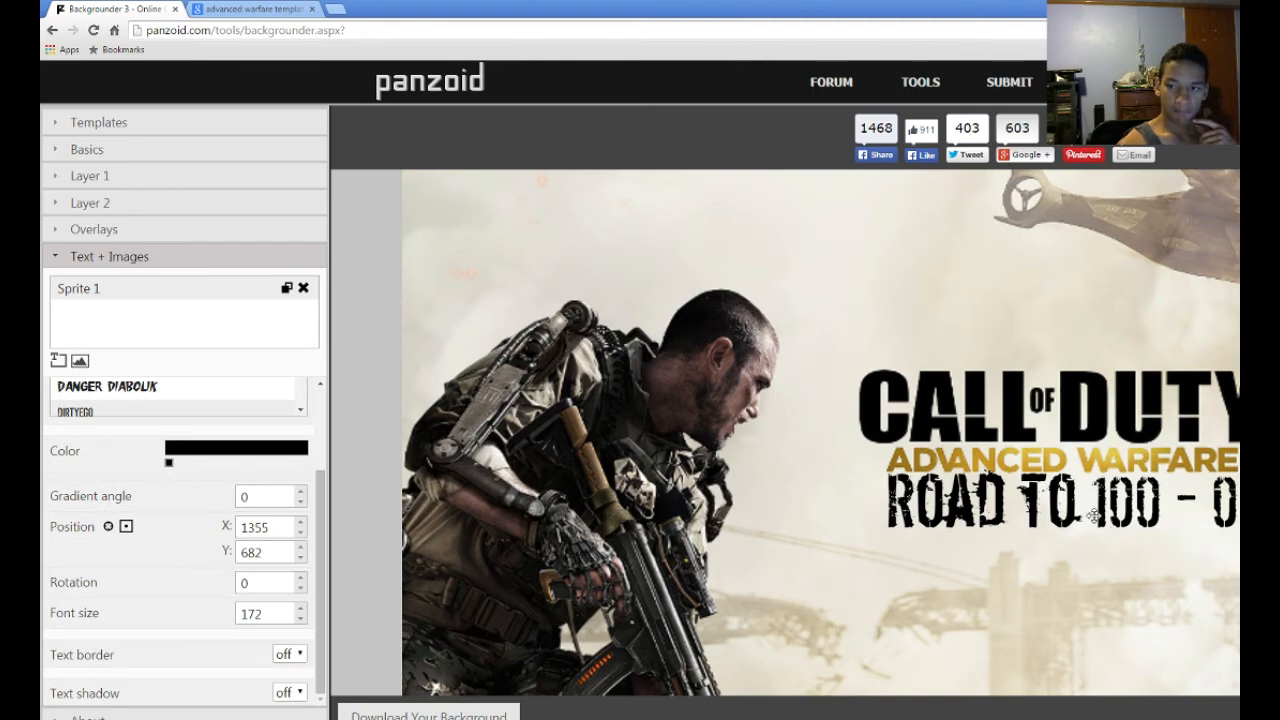
drag(1094, 516, 1096, 536)
- Turn on the text border for "Road to 100 - 0" and color the border white (ffffff)
click(289, 654)
click(291, 689)
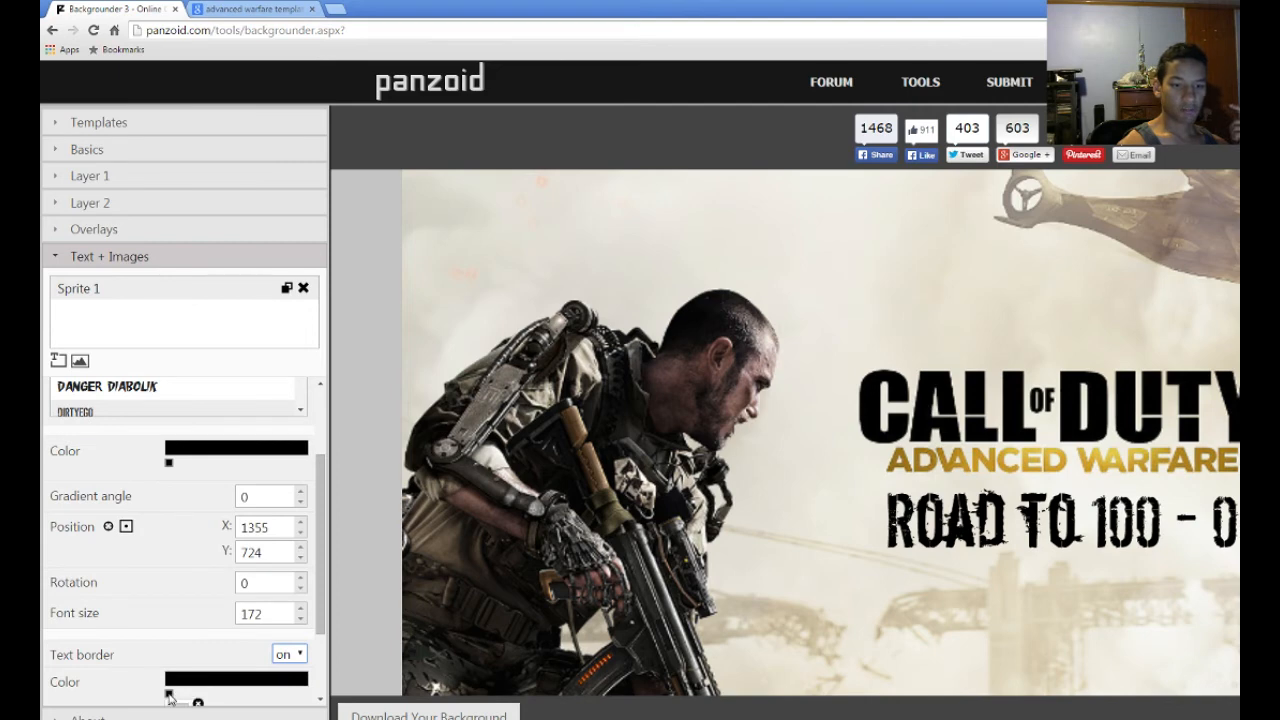
scroll(205, 698, down, 1)
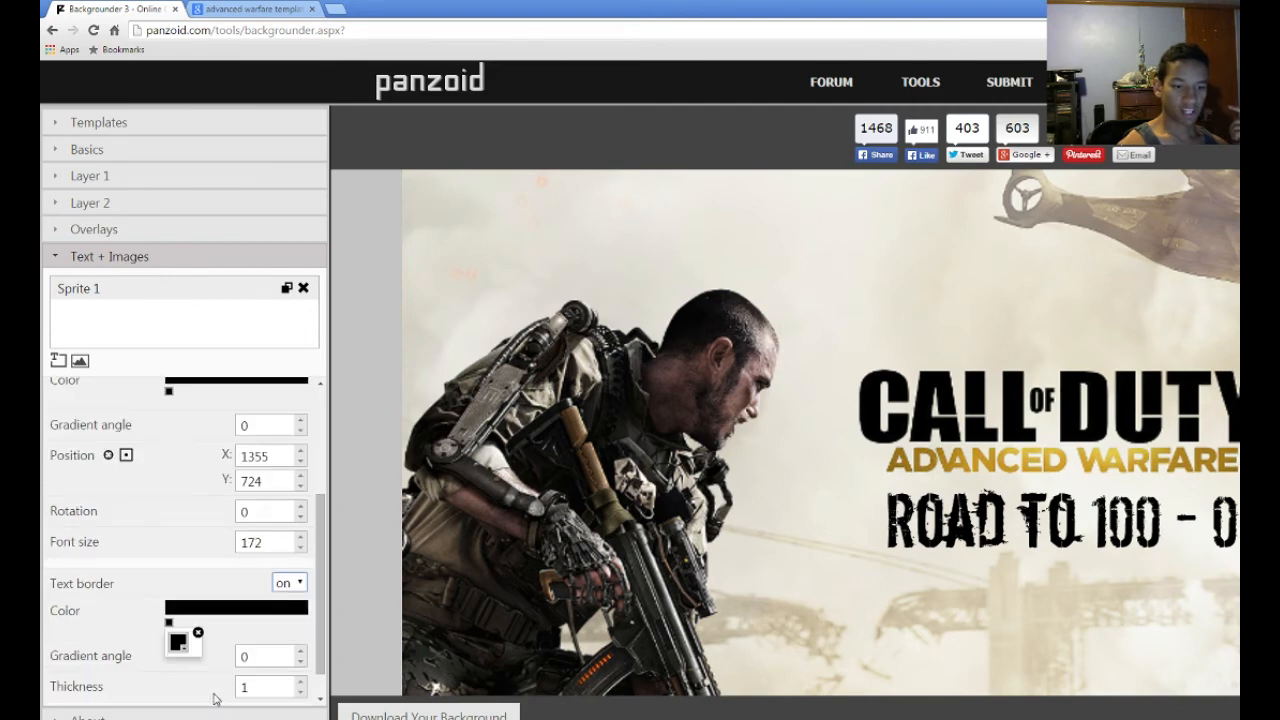
click(185, 648)
drag(234, 518, 172, 320)
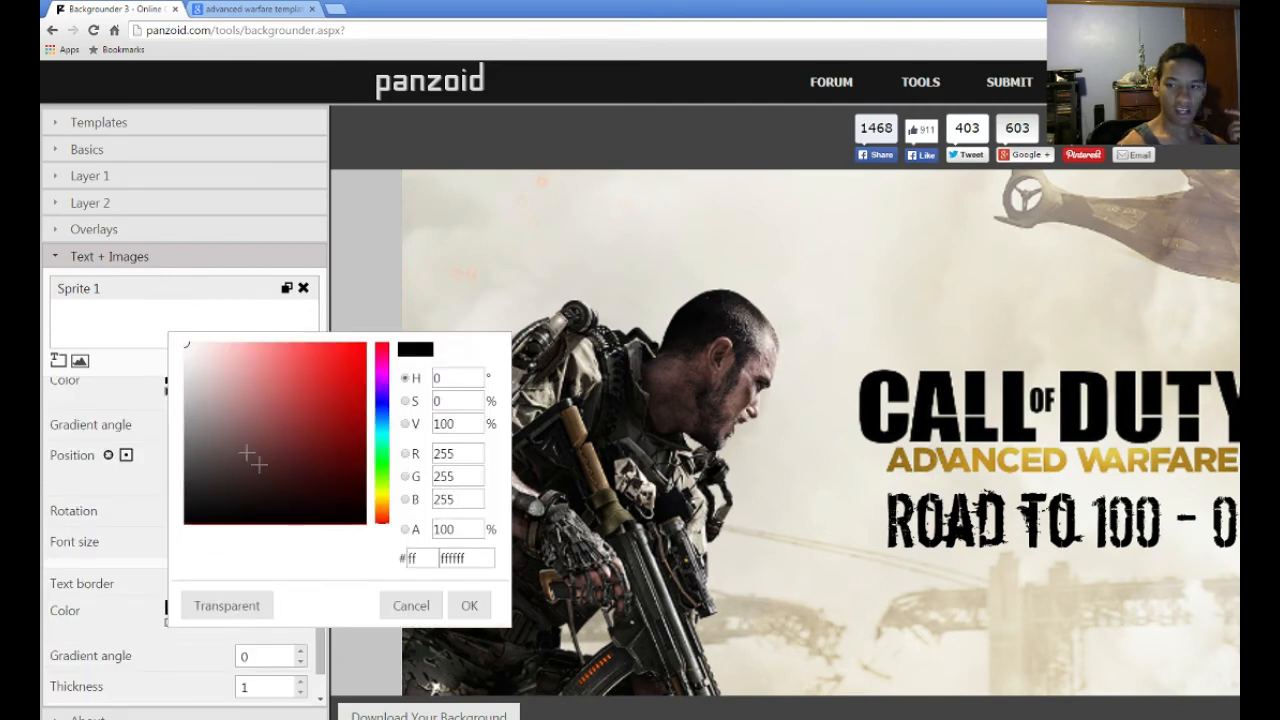
click(469, 605)
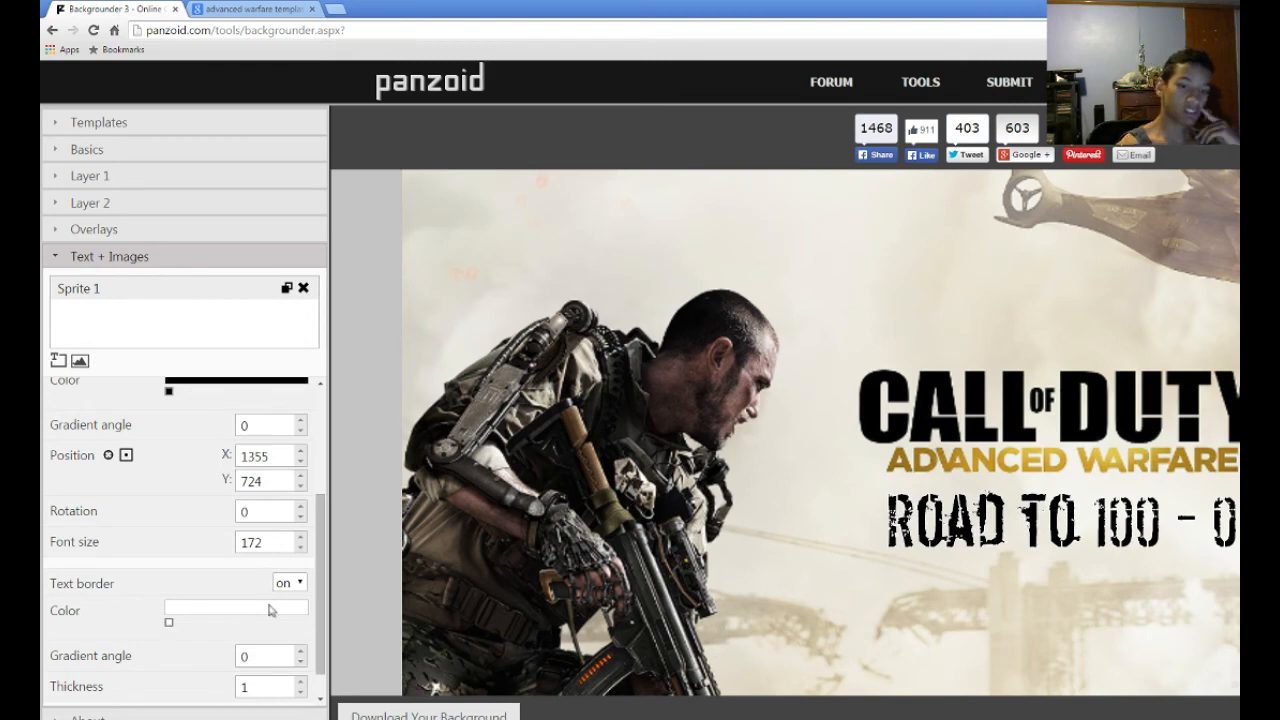
- Change the border color of the "Road to 100 - 0" text to pure red
click(169, 622)
click(181, 648)
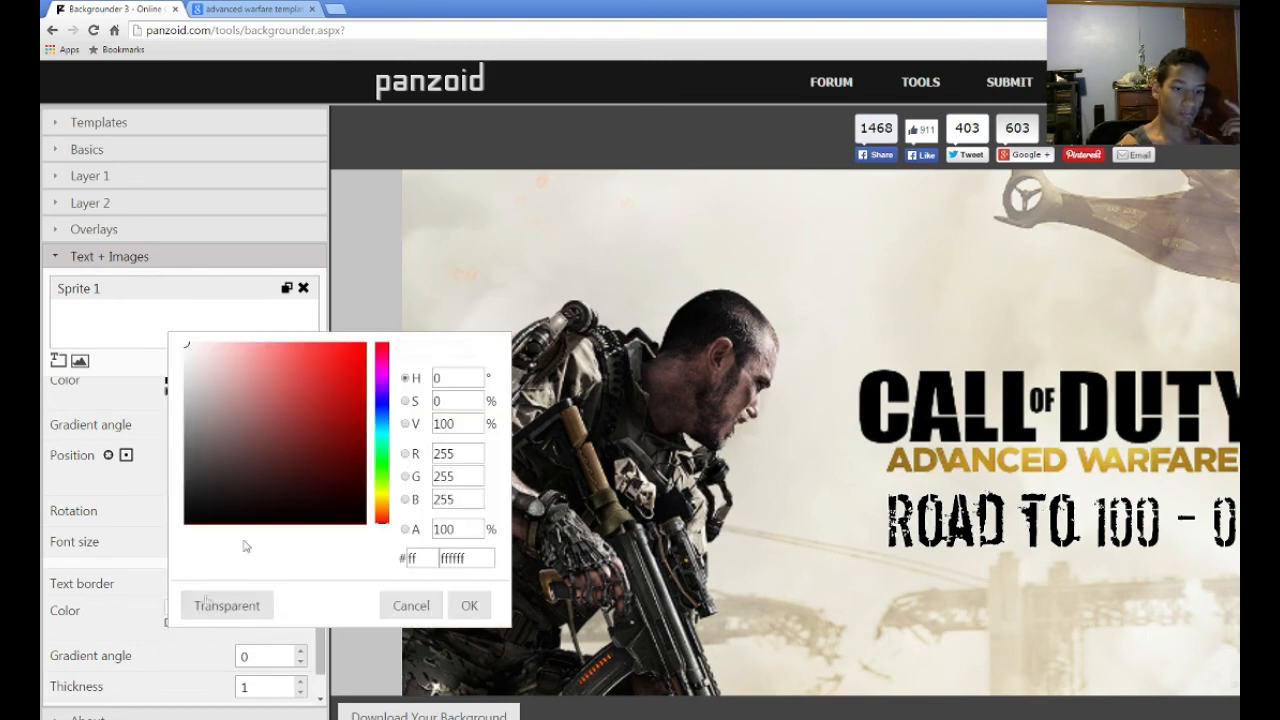
drag(340, 410, 367, 342)
click(471, 612)
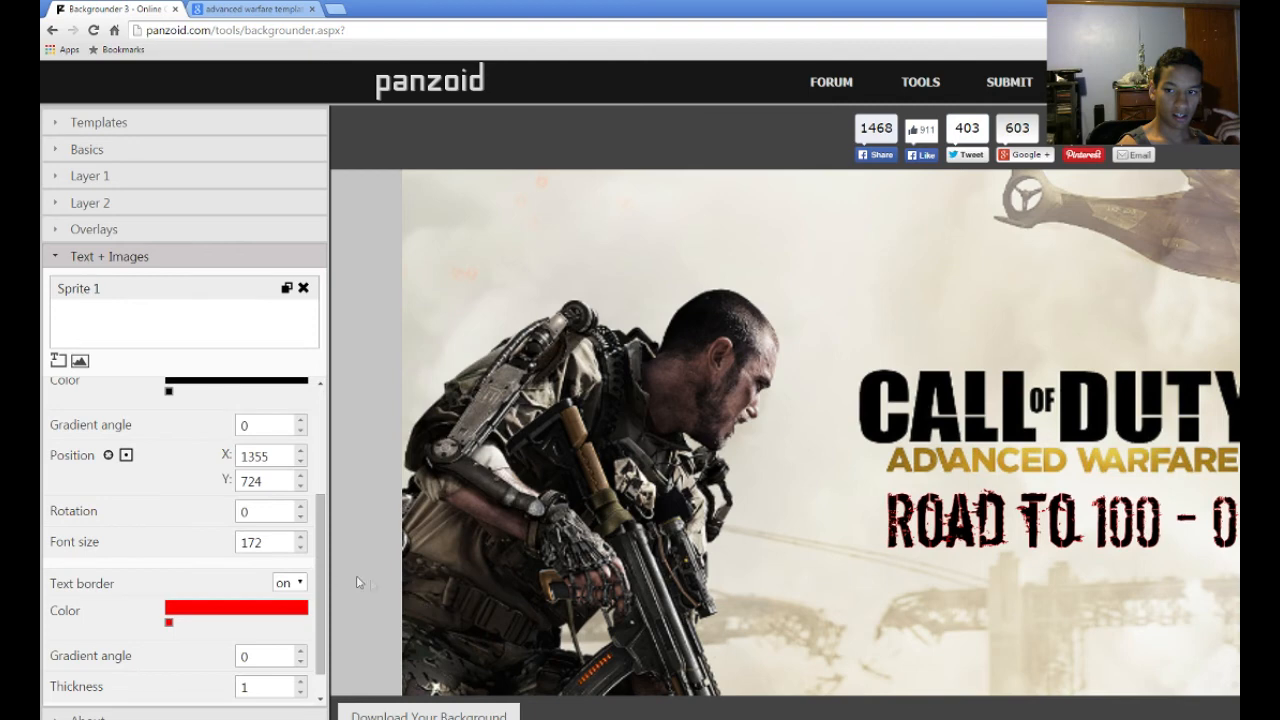
- Try a text border thickness of 2 and set the thickness back to 1
click(290, 686)
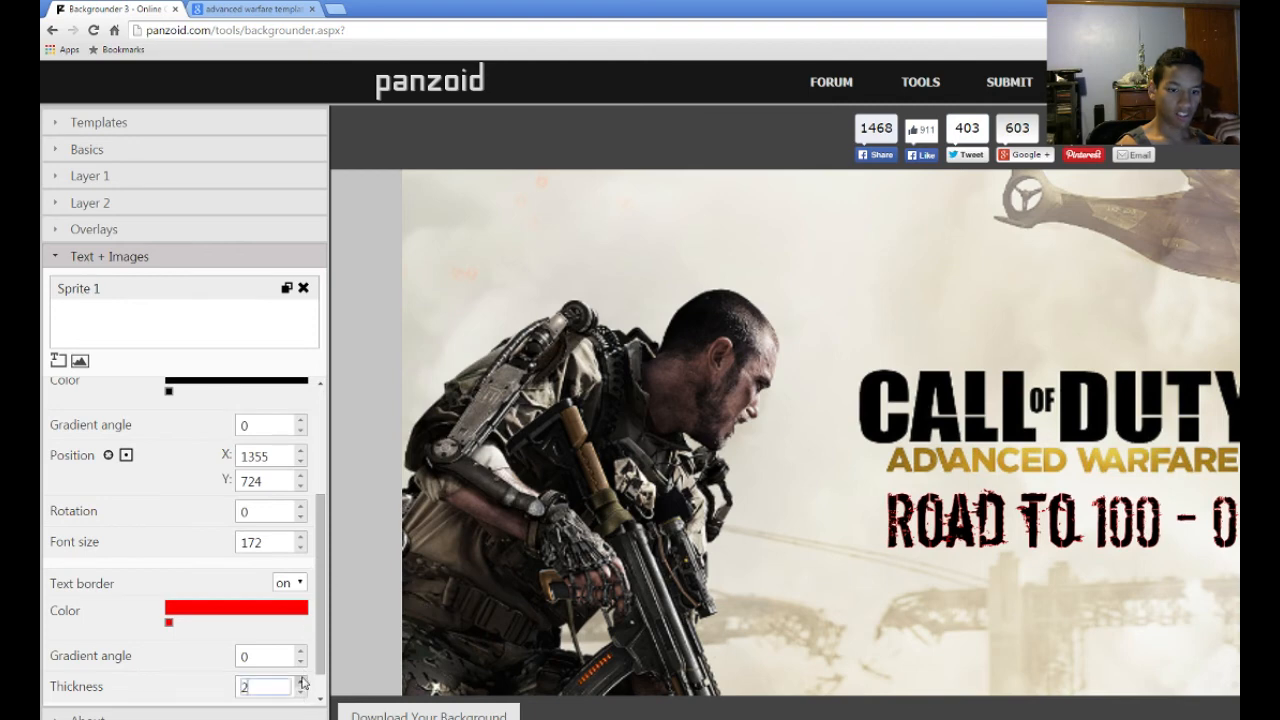
text(1)
key(BackSpace)
key(BackSpace)
text(1)
- Turn on a black text shadow for "Road to 100 - 0" and set its blur to 21
scroll(181, 681, down, 1)
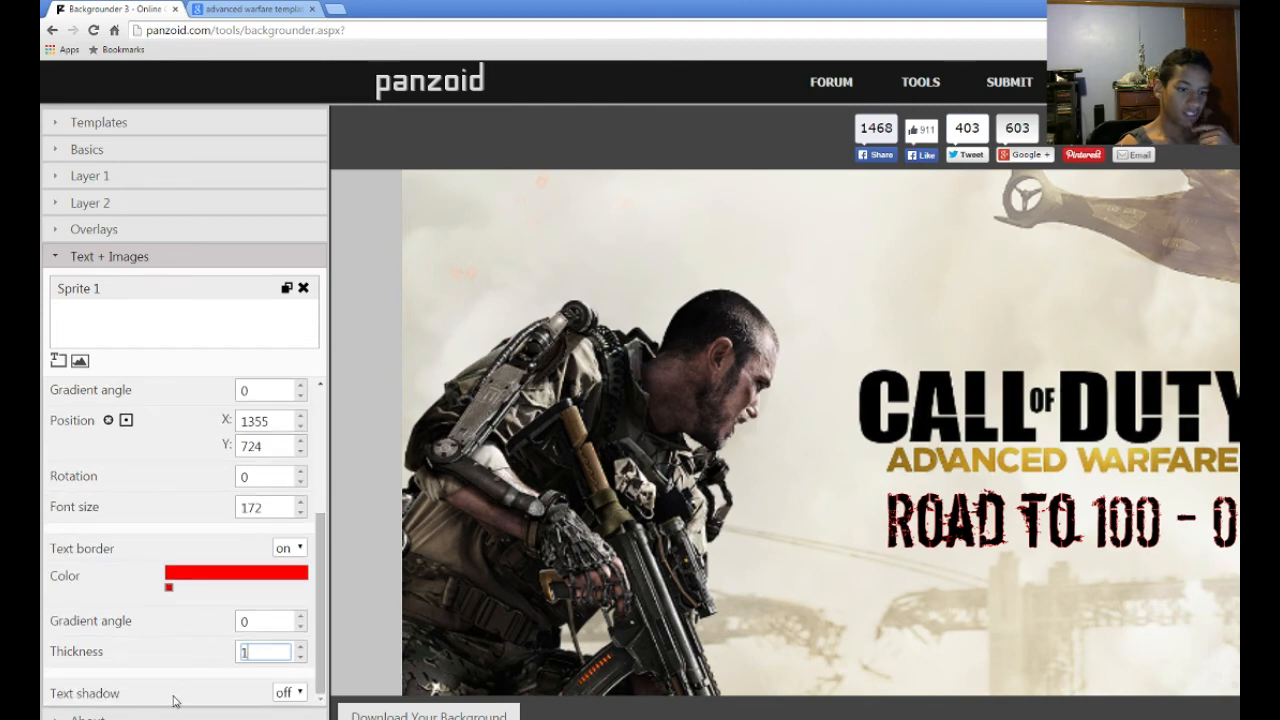
click(286, 693)
click(285, 716)
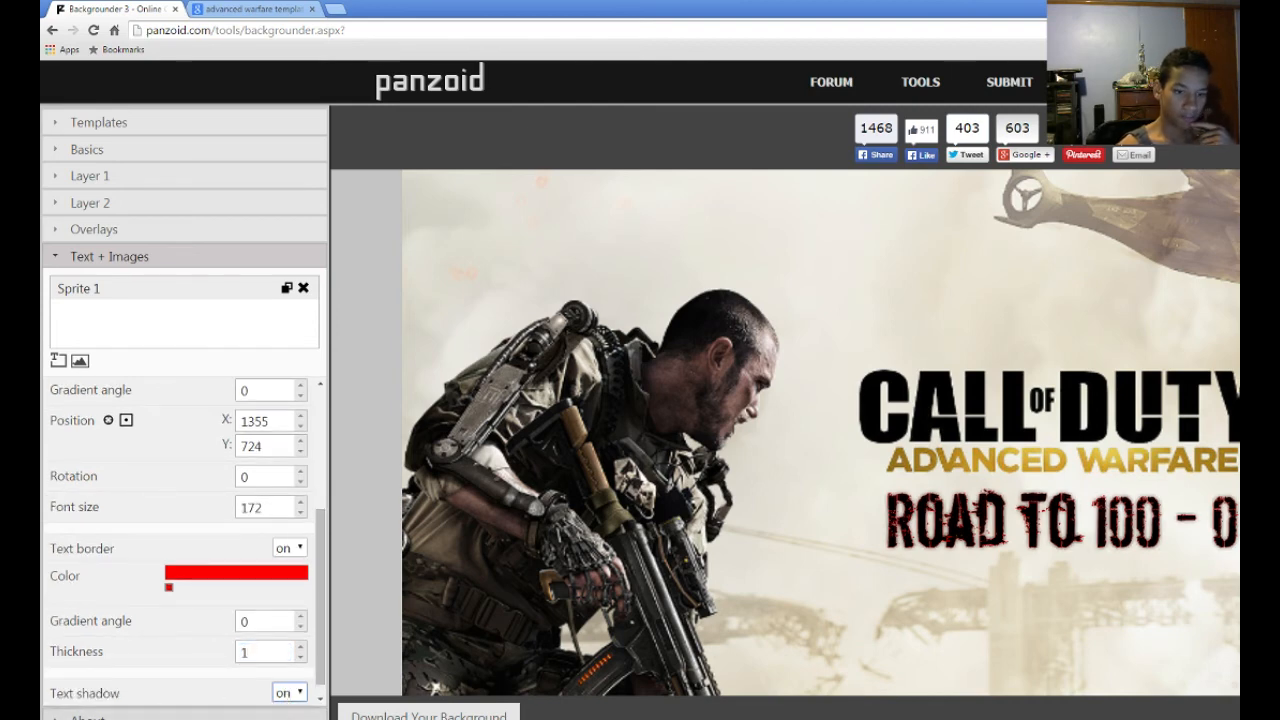
scroll(240, 660, down, 3)
click(299, 686)
click(299, 686)
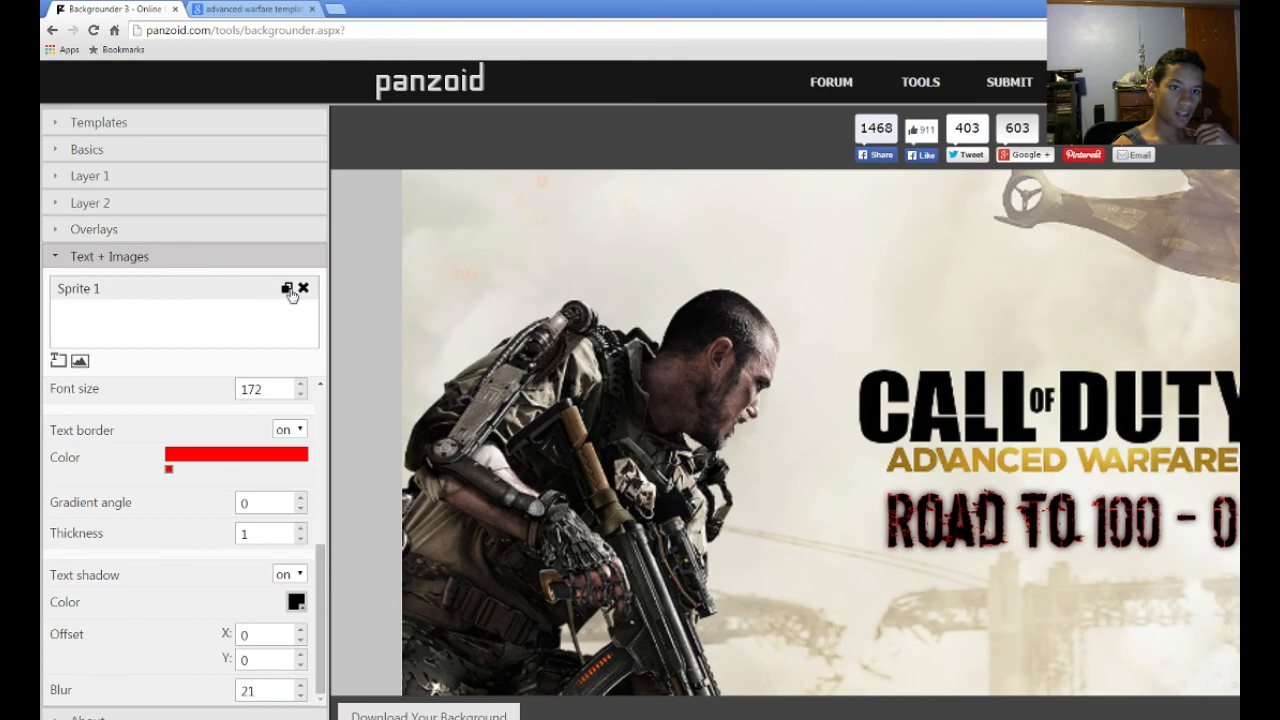
- Duplicate the "Road to 100 - 0" text and change the copy's wording to "lololol"
click(289, 289)
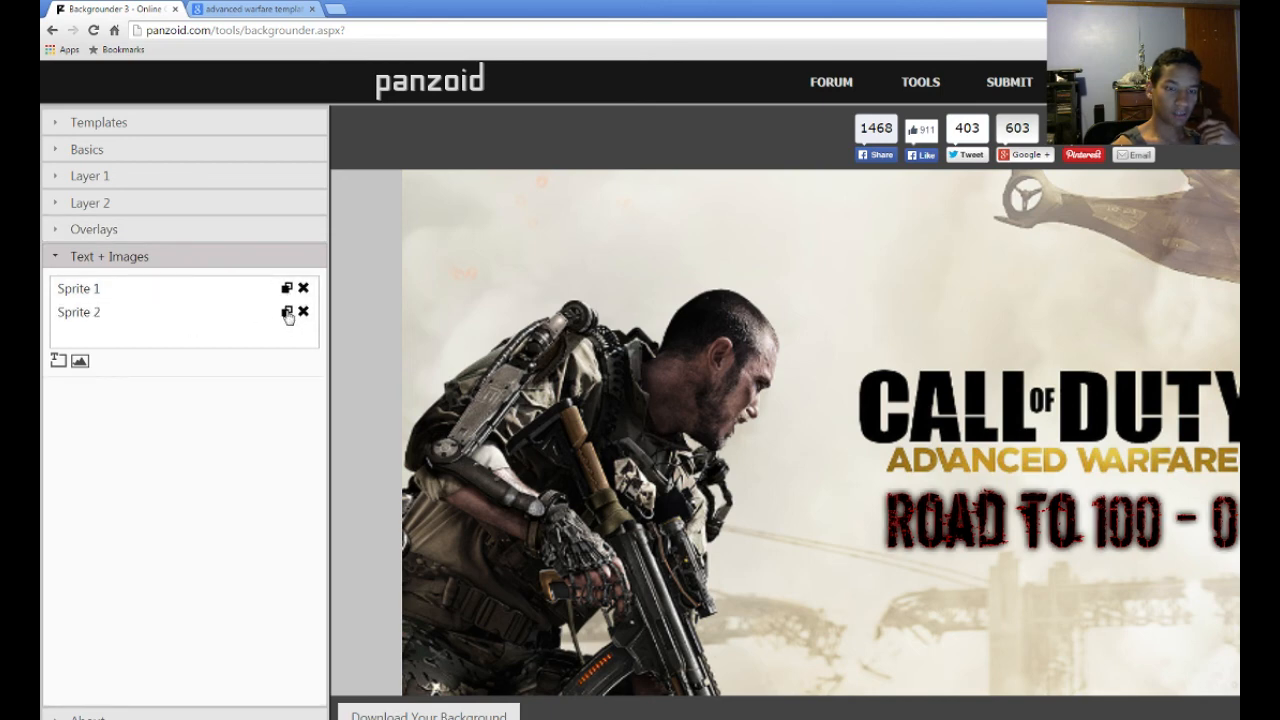
click(250, 313)
triple_click(162, 389)
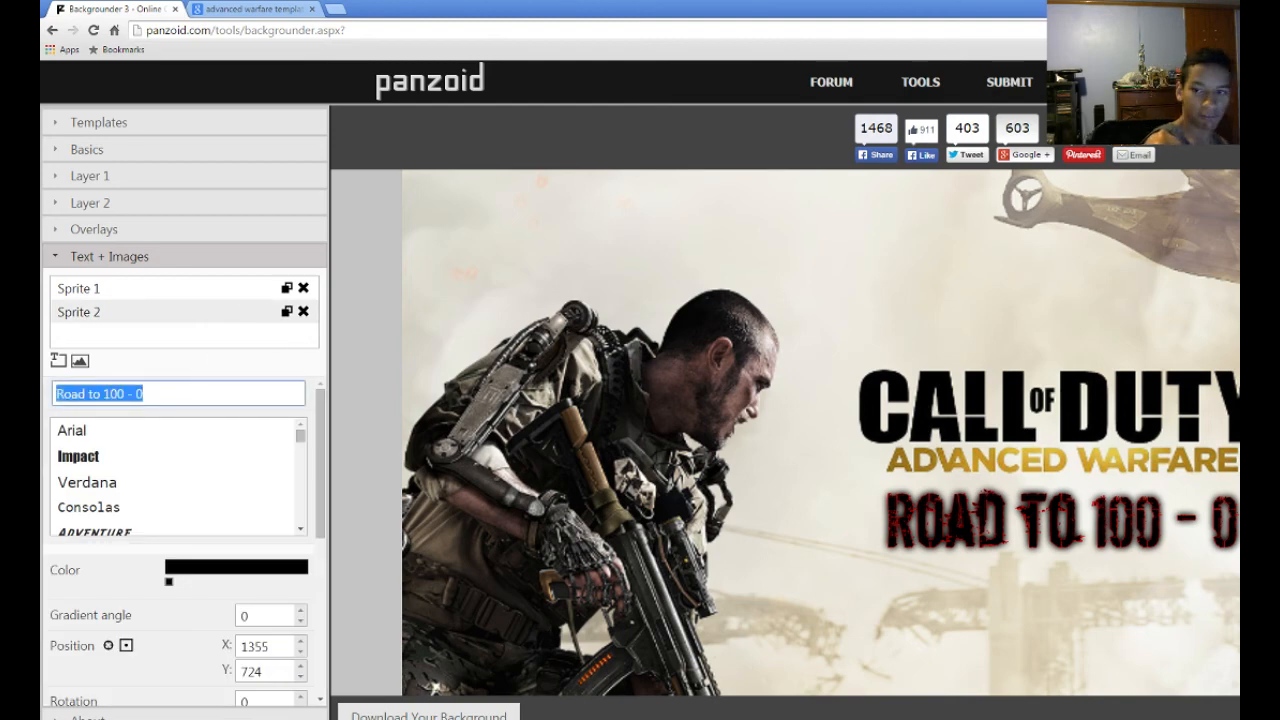
key(BackSpace)
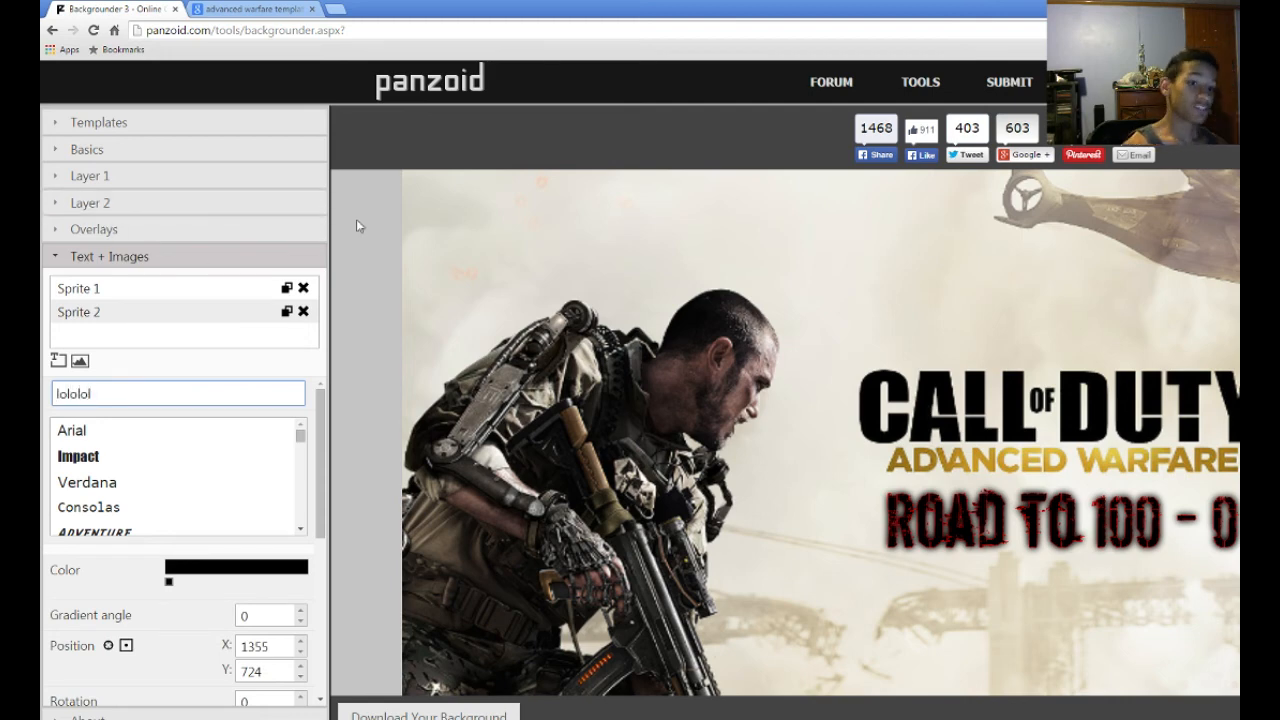
click(272, 366)
- Position the "lololol" copy beneath the original text at about X 1312, Y 828, and delete the copy
drag(1059, 549, 1060, 629)
drag(1033, 537, 934, 579)
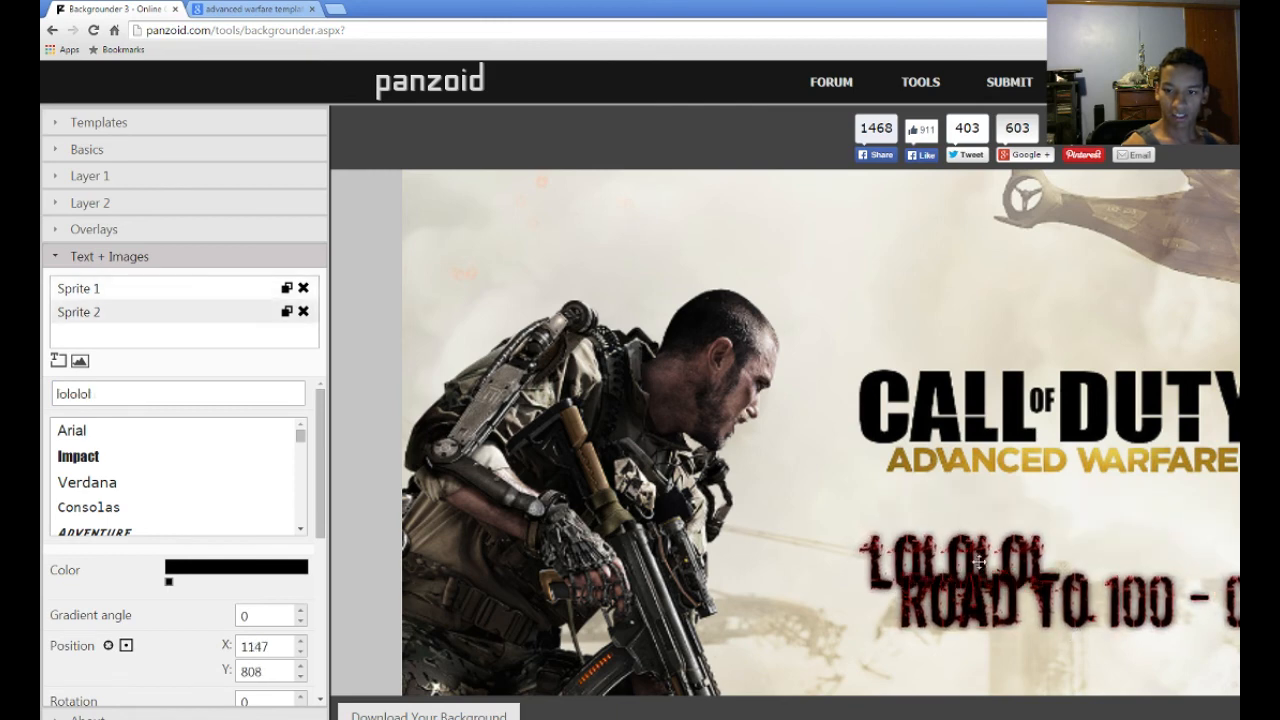
drag(1051, 617, 1046, 533)
drag(1012, 575, 1090, 585)
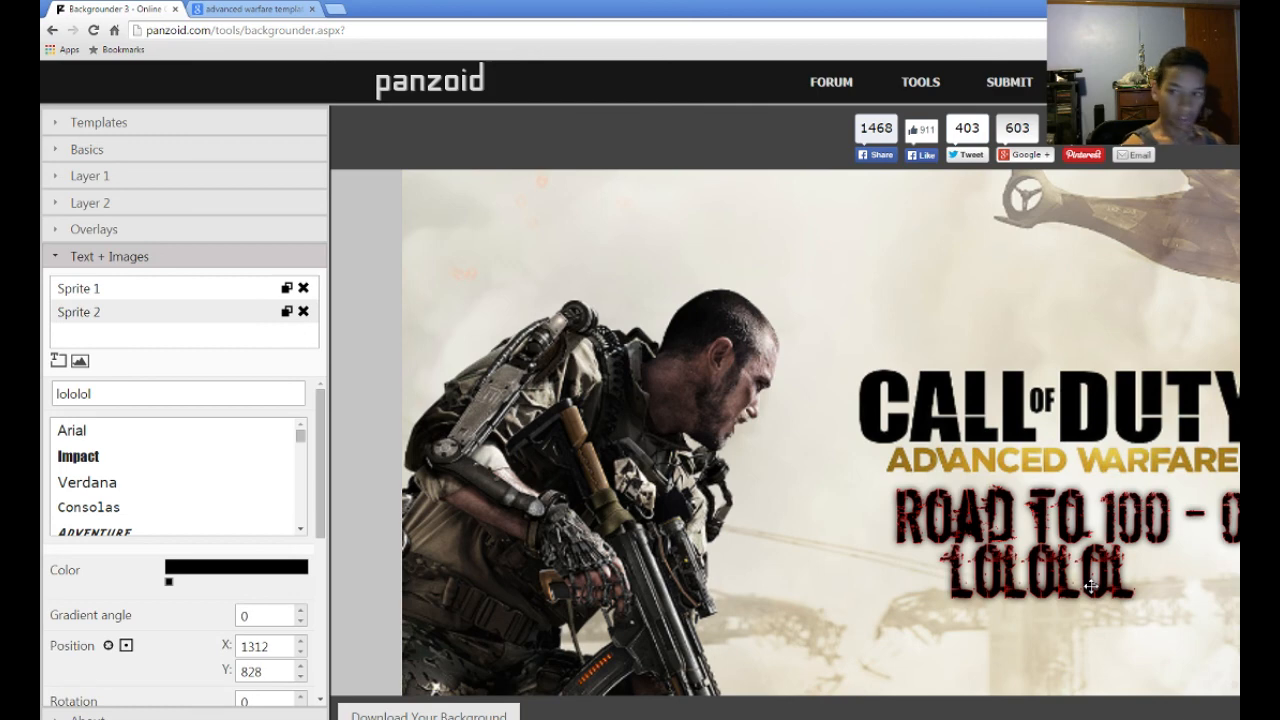
click(302, 313)
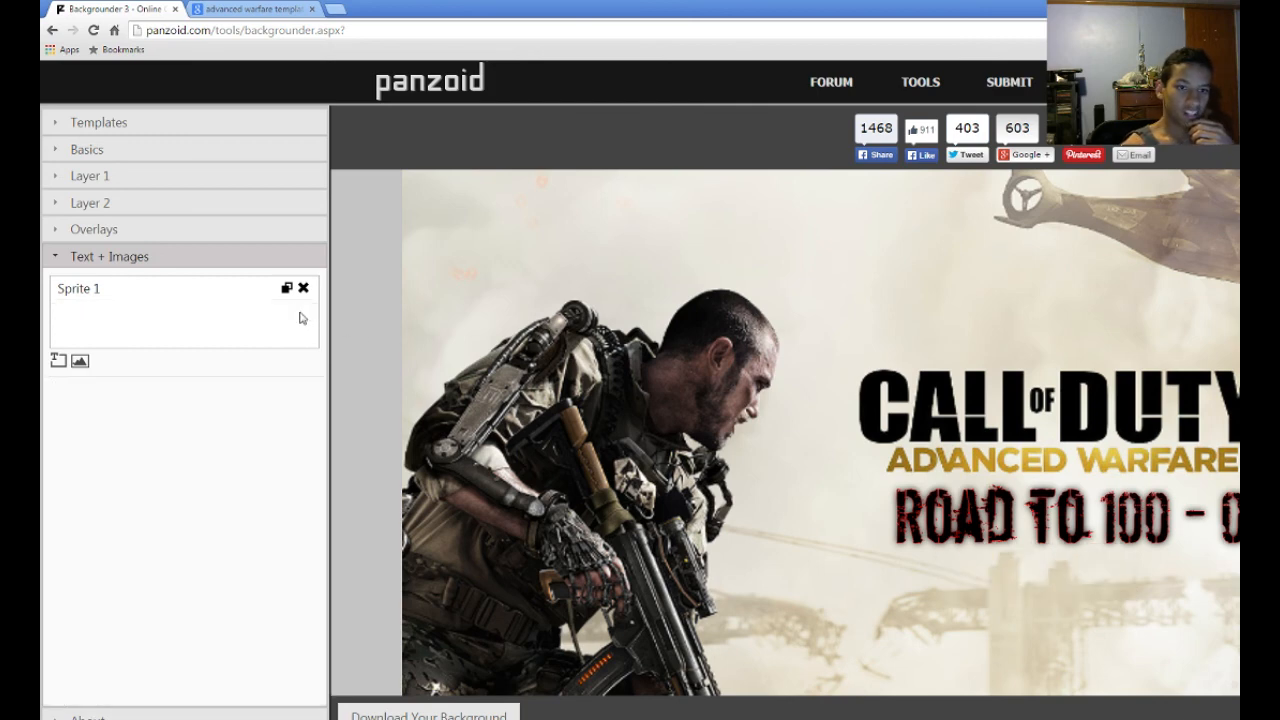
- Add a second text sprite and replace its default wording with "road to 100 - 0"
click(58, 360)
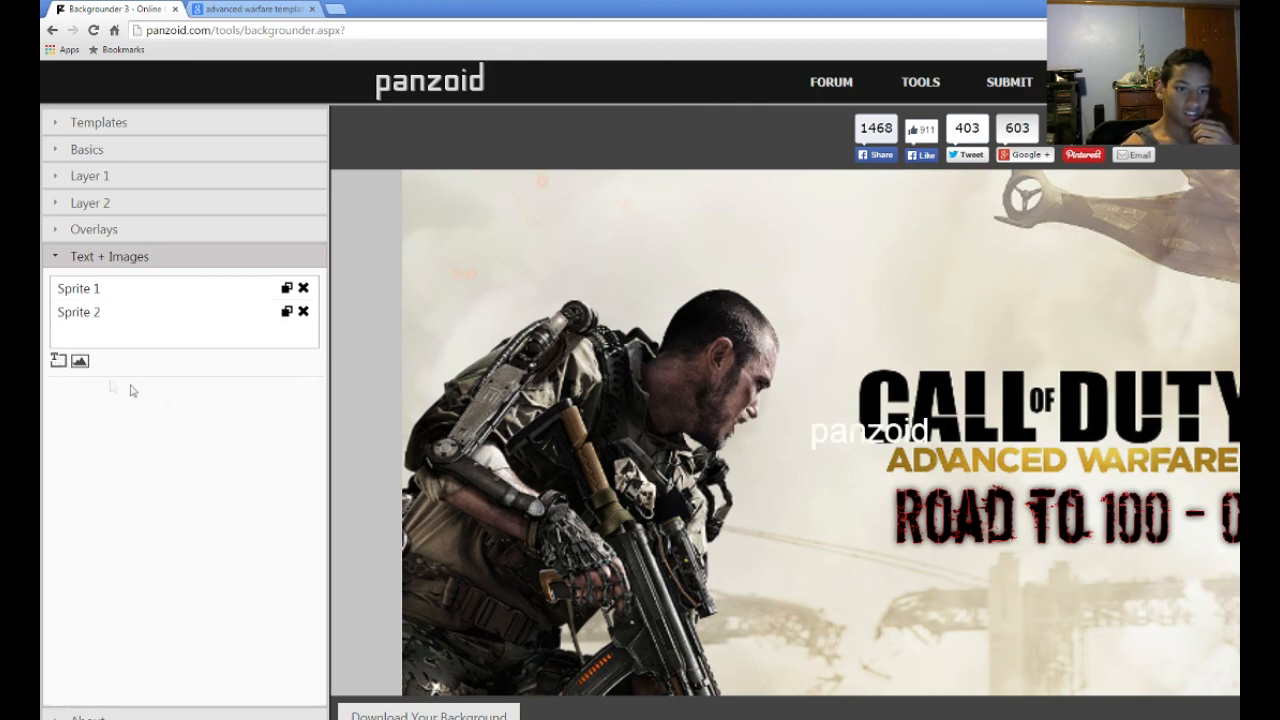
click(169, 318)
drag(163, 393, 56, 394)
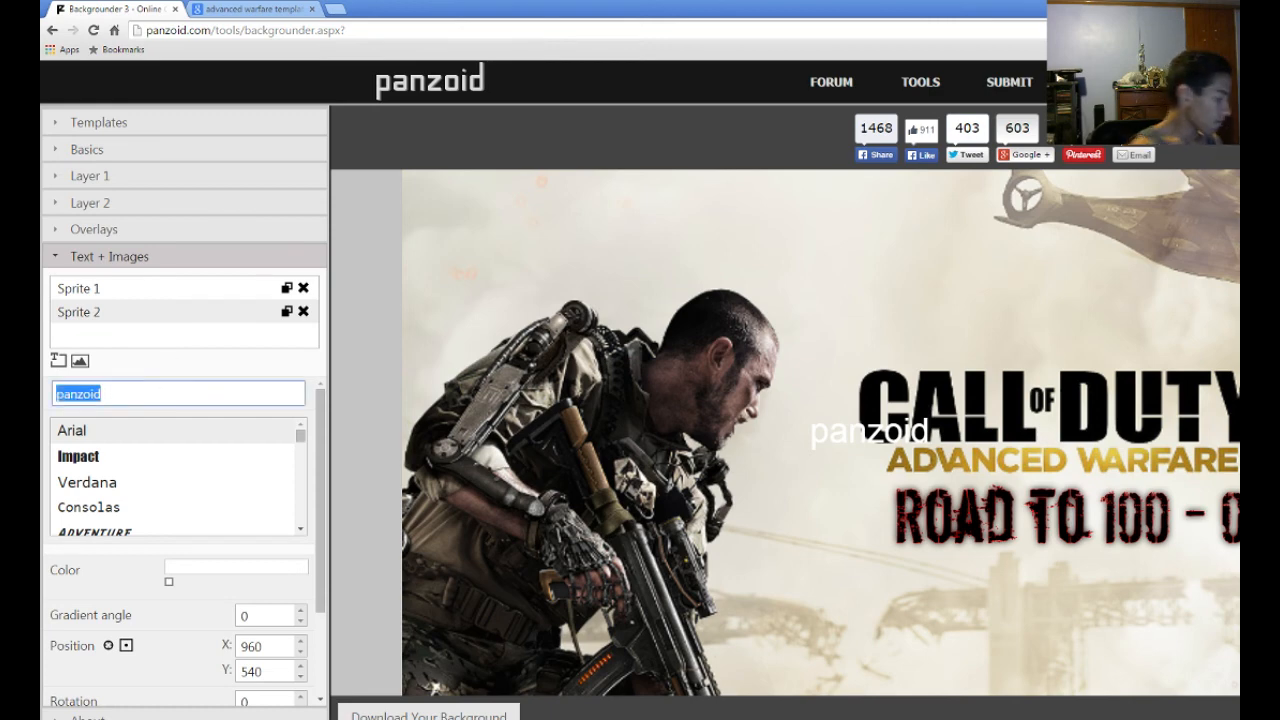
text(ro)
key(BackSpace)
key(BackSpace)
text(road to 100 )
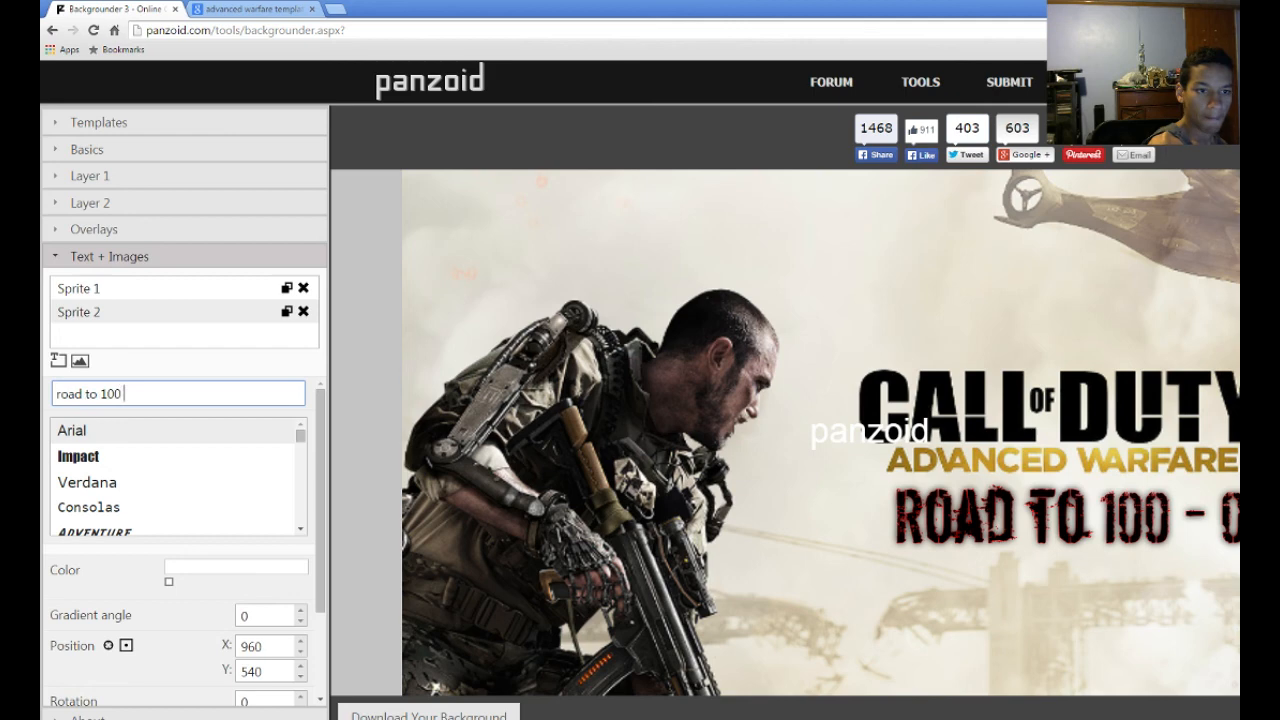
text(- 0)
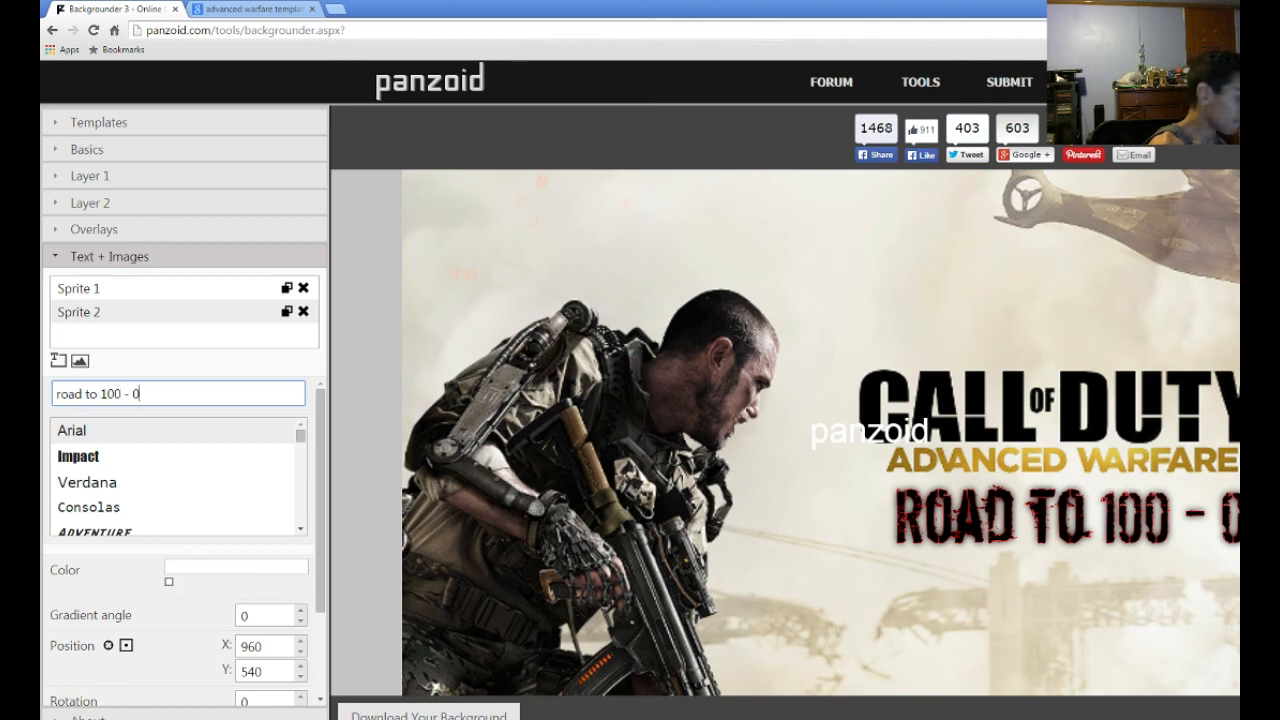
click(272, 418)
- Move the new text below the styled "Road to 100 - 0" line at about X 1325, Y 826, and color it black
drag(855, 439, 1032, 578)
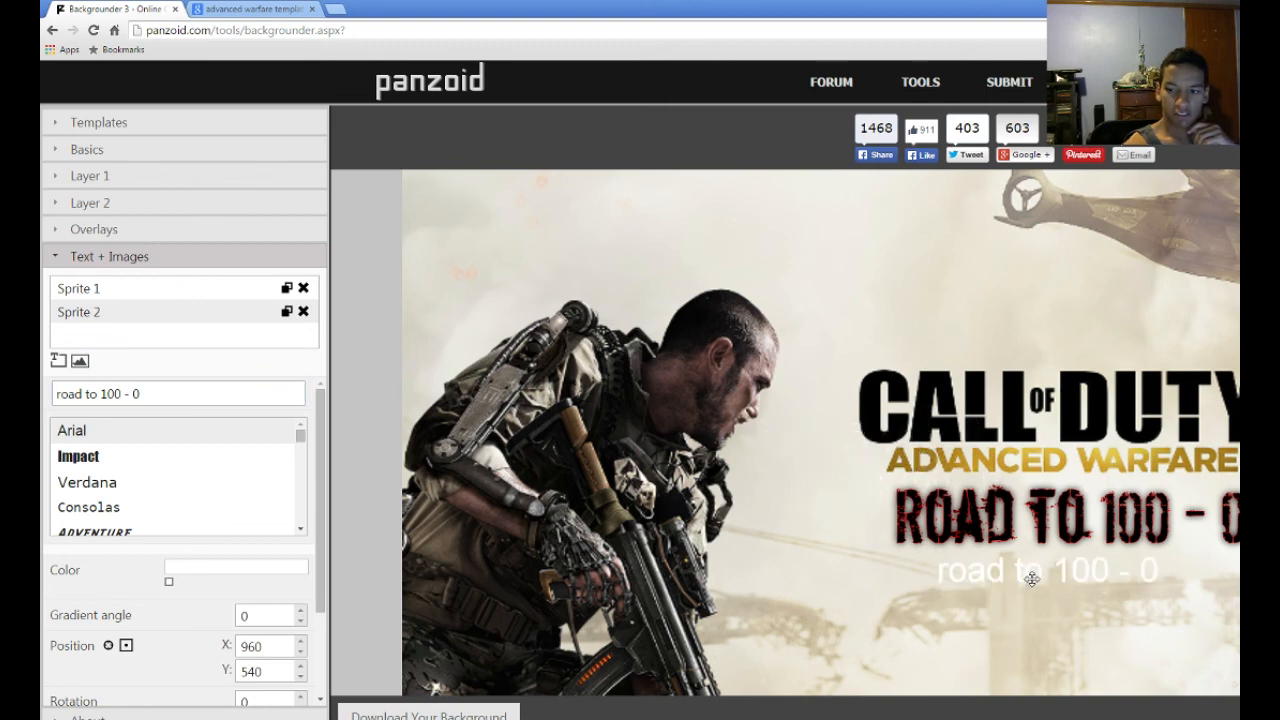
click(169, 581)
click(181, 602)
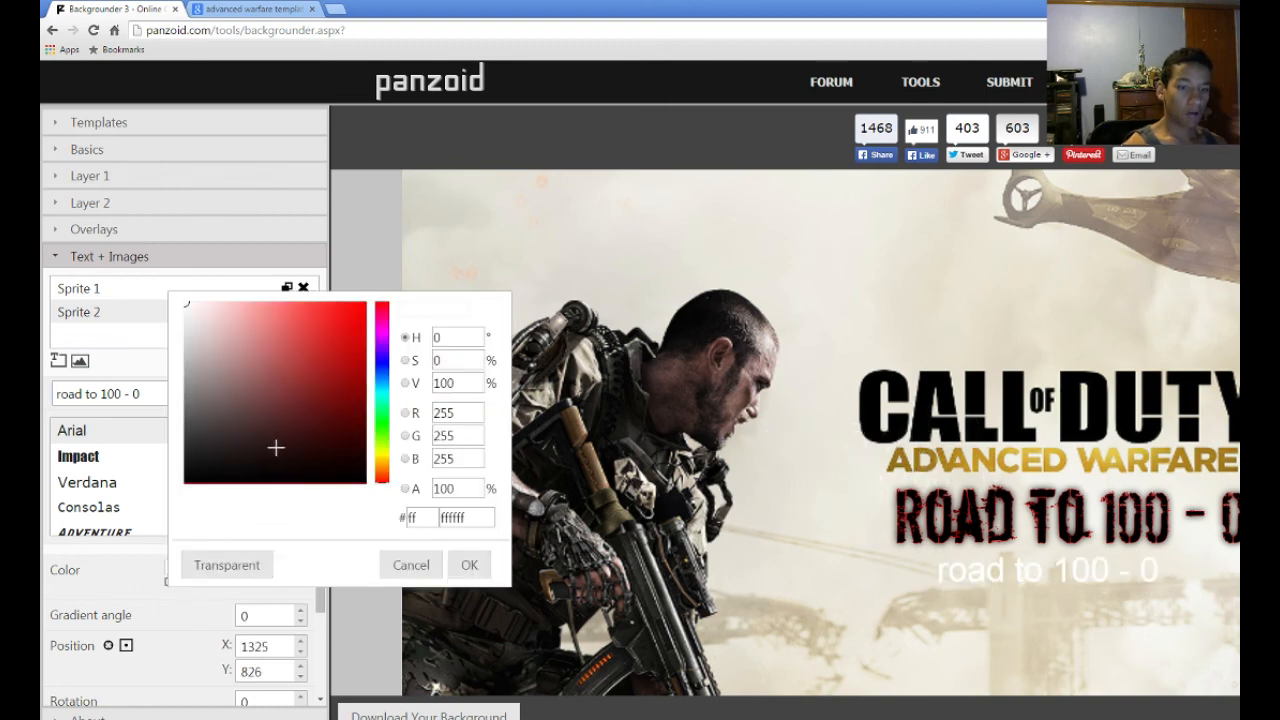
drag(274, 449, 151, 517)
click(469, 566)
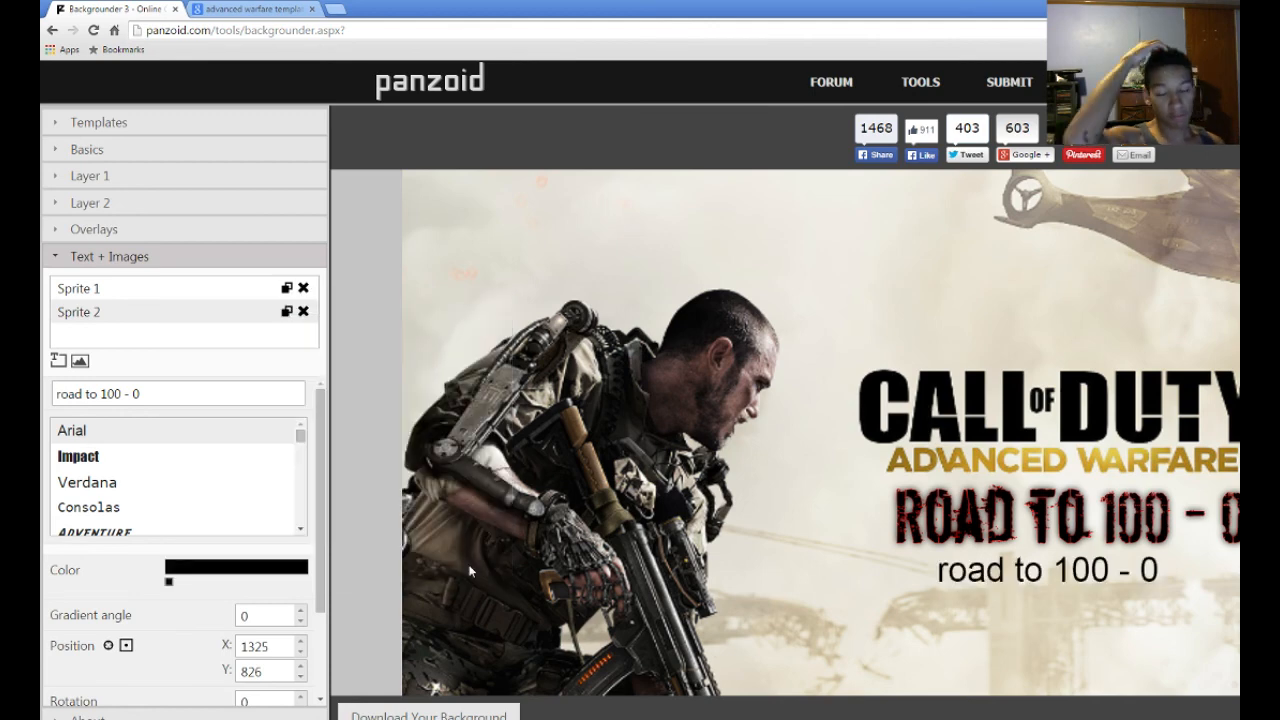